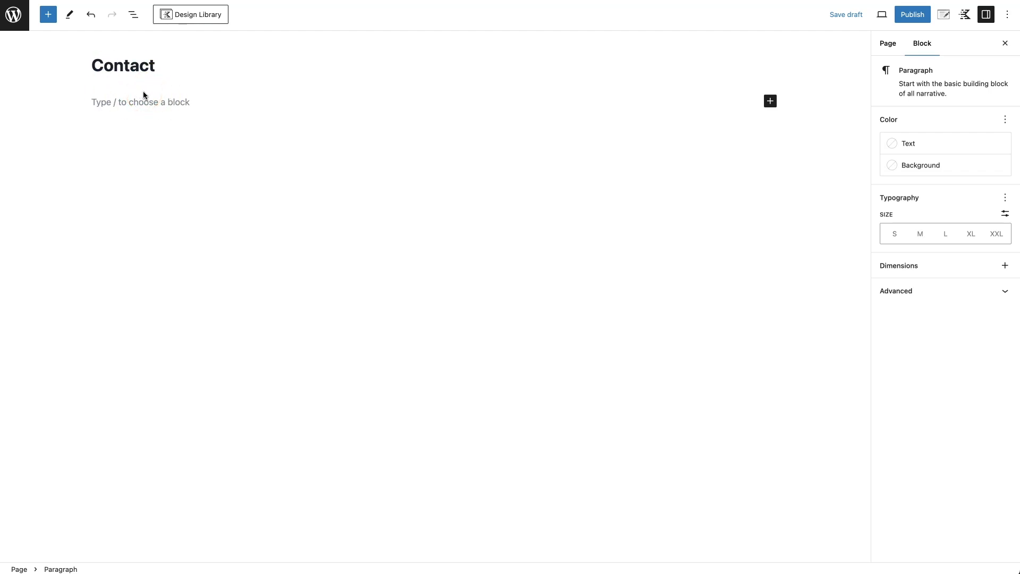
- Insert a Row Layout block with a single-column layout into the Contact page
left_click(48, 15)
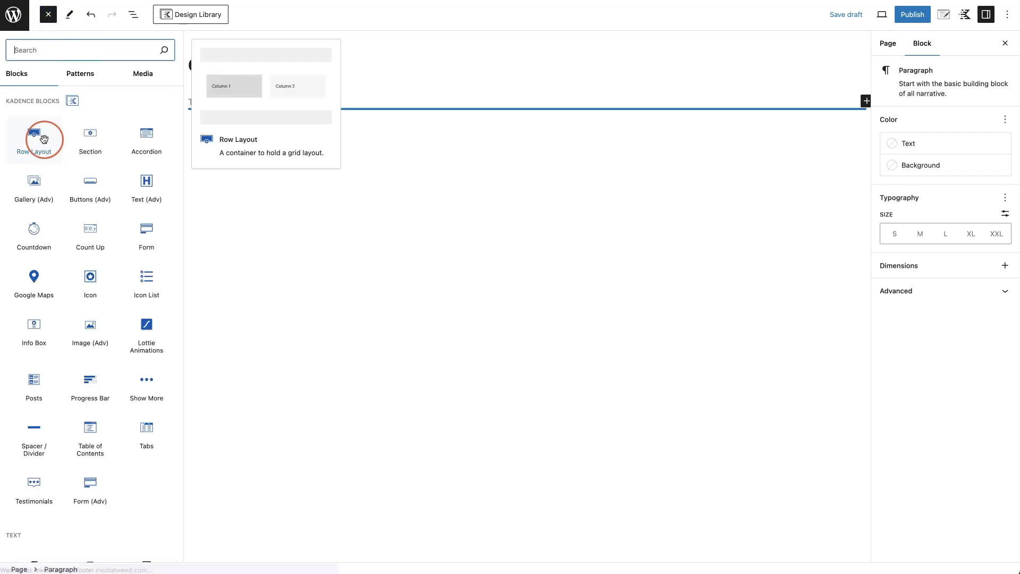
left_click(40, 137)
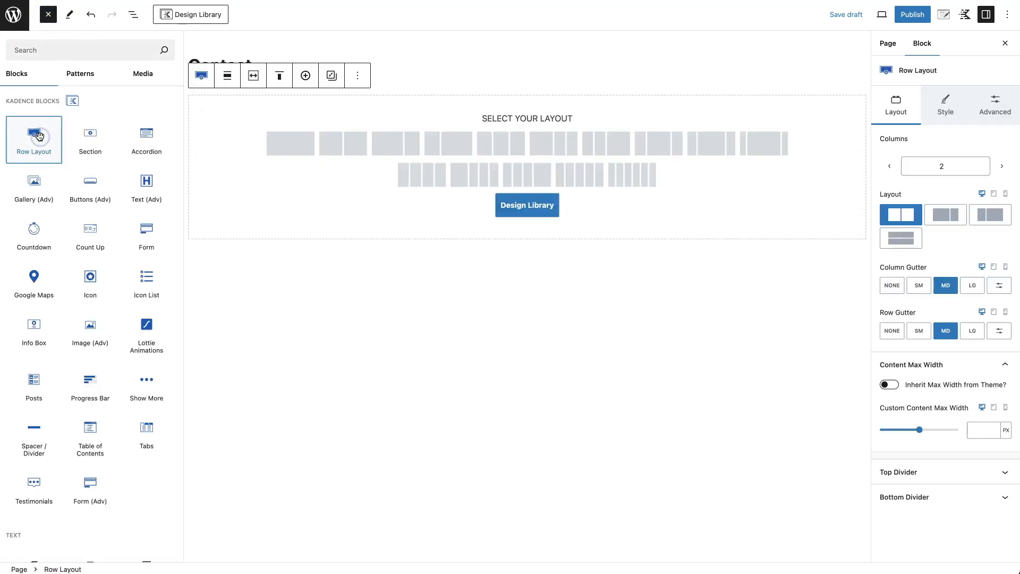
left_click(292, 151)
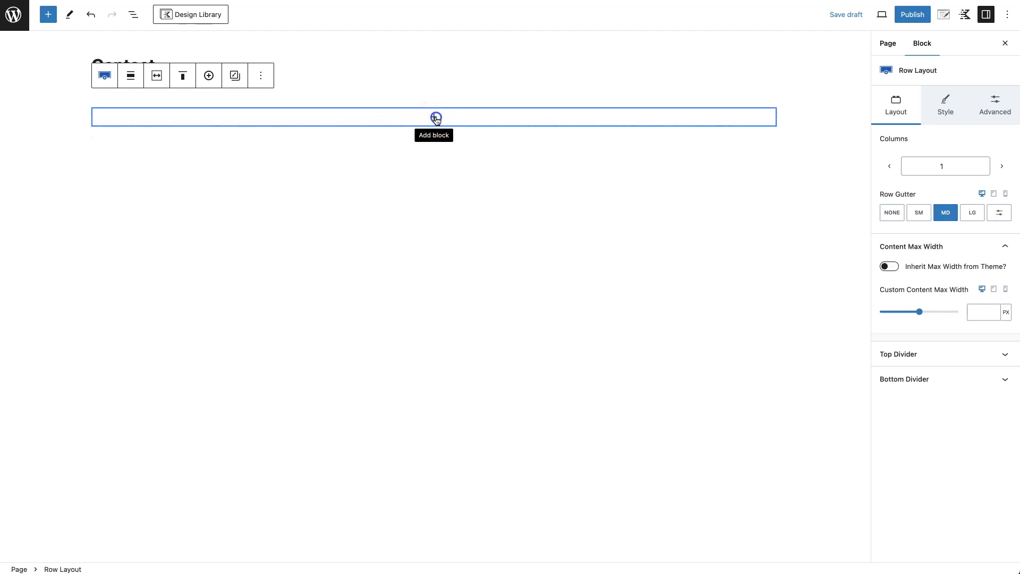
- Search 'form' and place a Form (Adv) block inside the empty row
left_click(436, 118)
left_click(383, 149)
type("form")
left_click(382, 148)
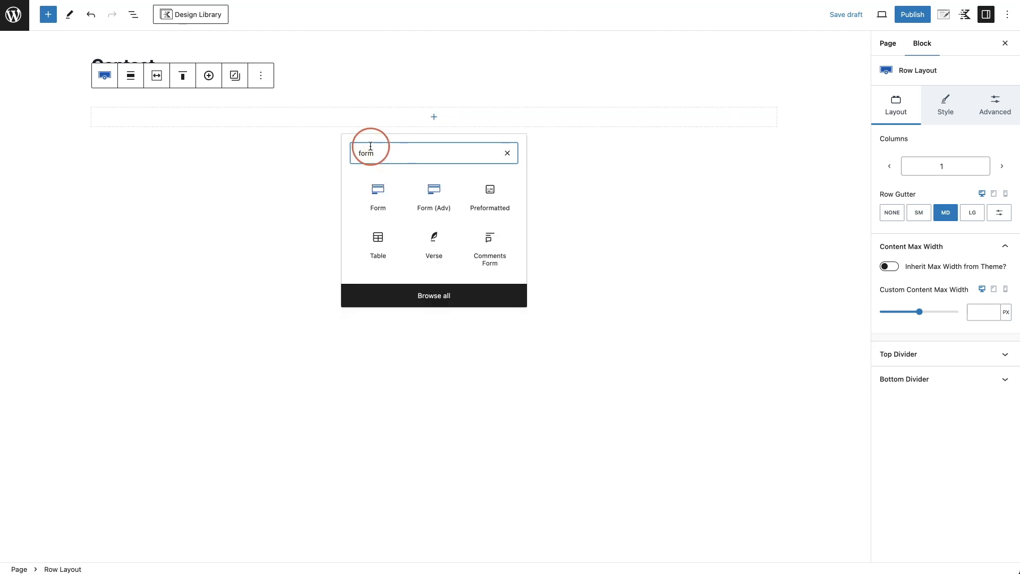
left_click(436, 200)
- Start a new form in the Form (Adv) block using the Contact layout
left_click(356, 192)
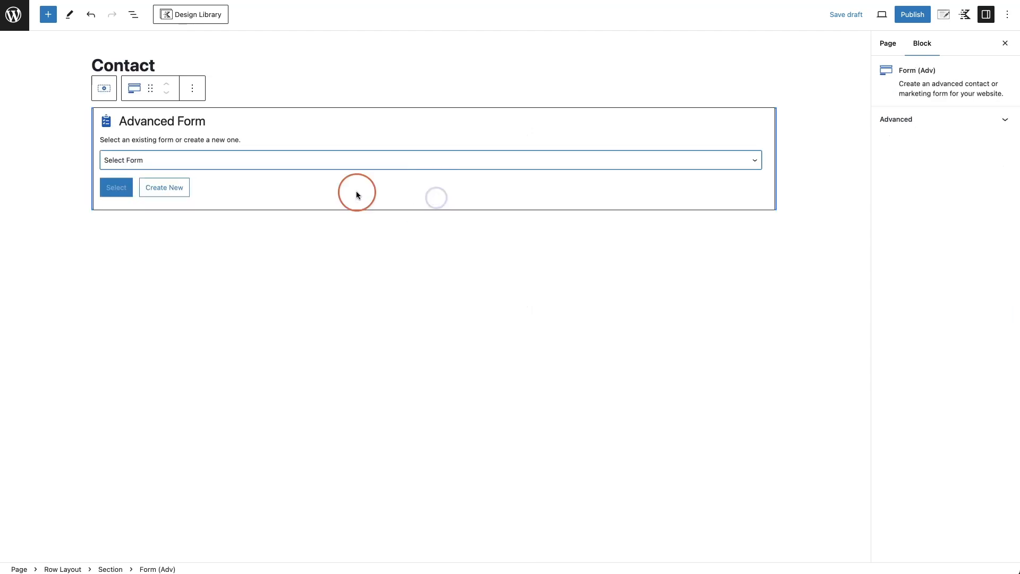
left_click(164, 161)
left_click(261, 150)
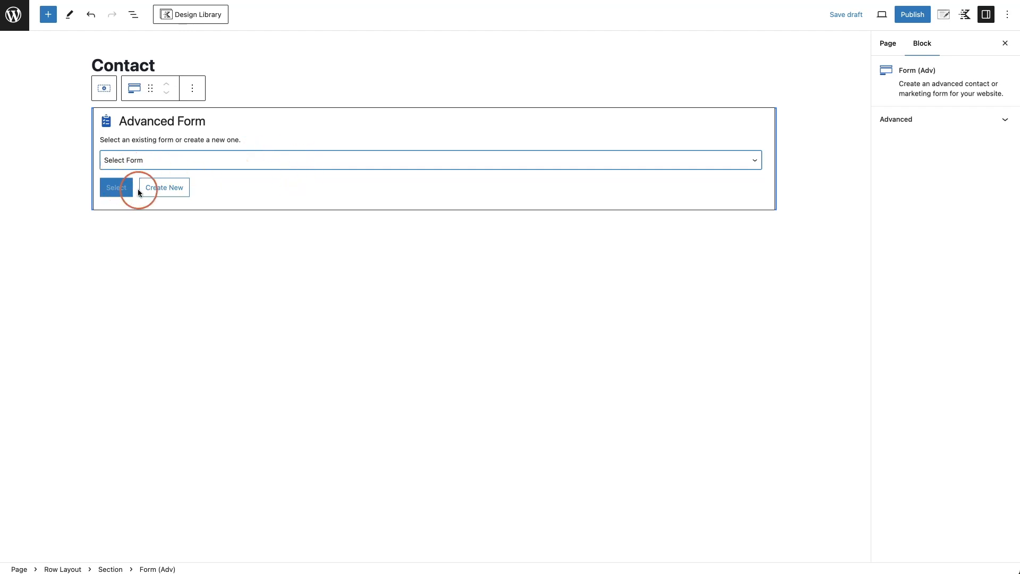
left_click(163, 190)
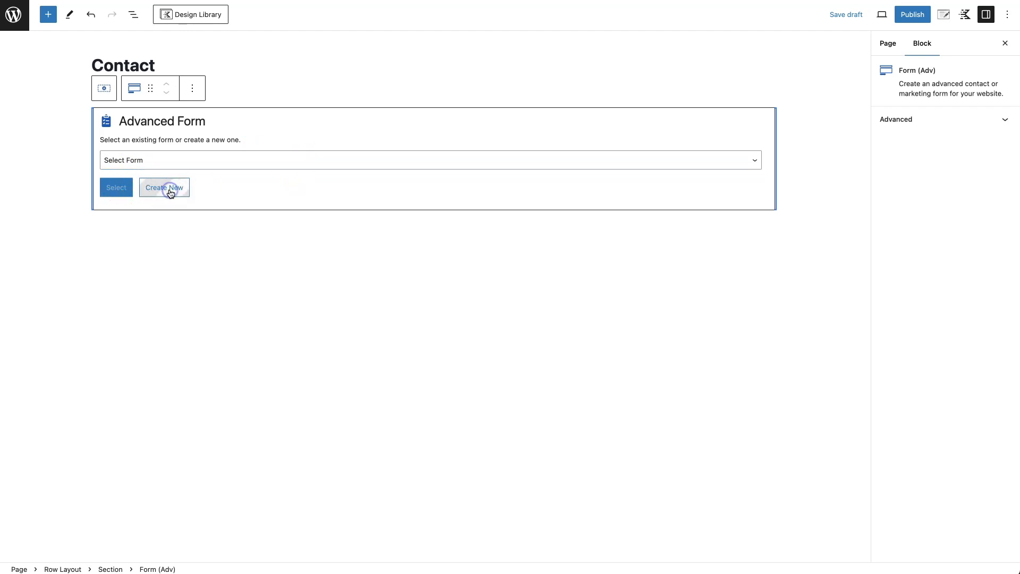
left_click(171, 192)
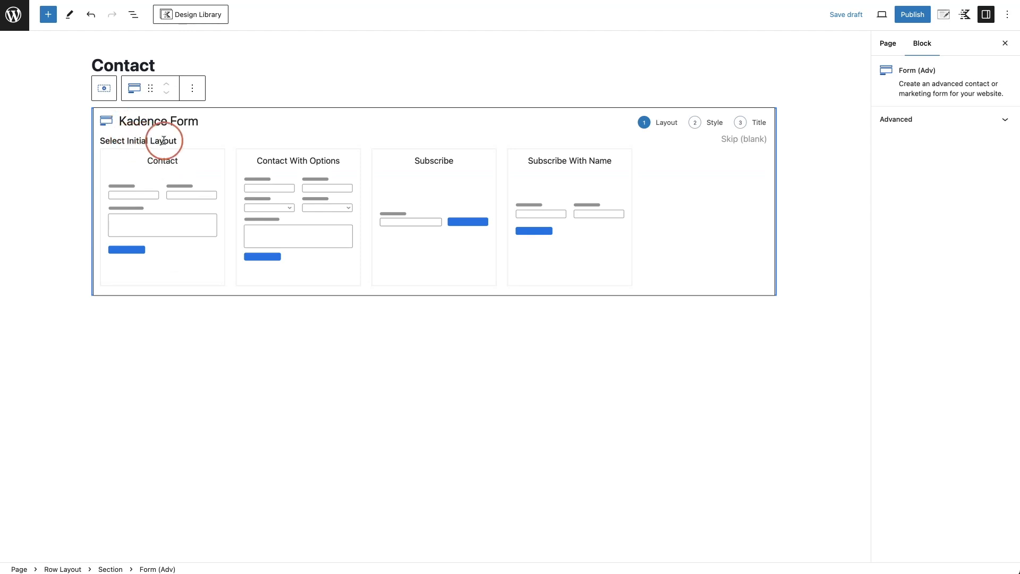
mouse_move(164, 160)
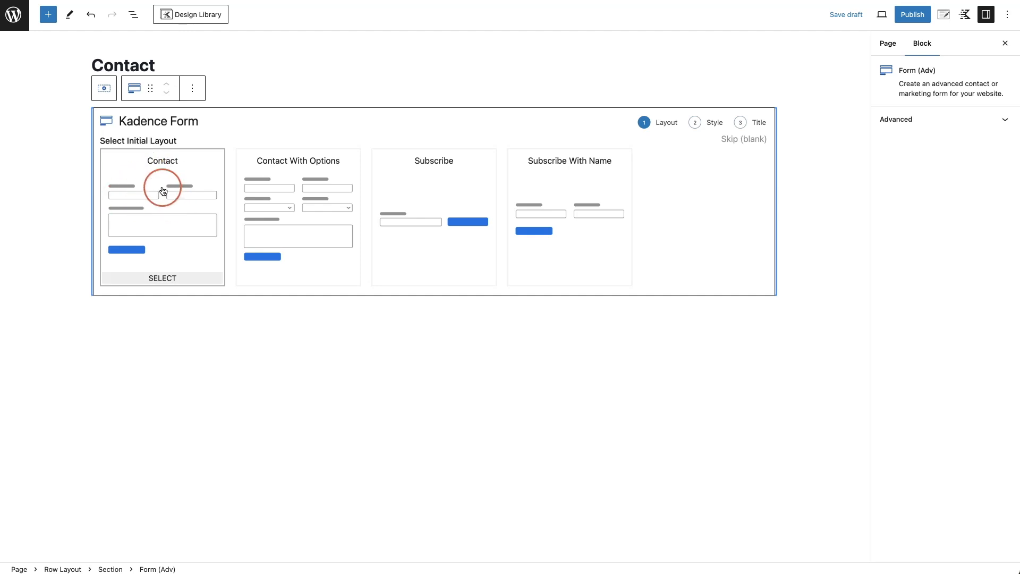
left_click(163, 192)
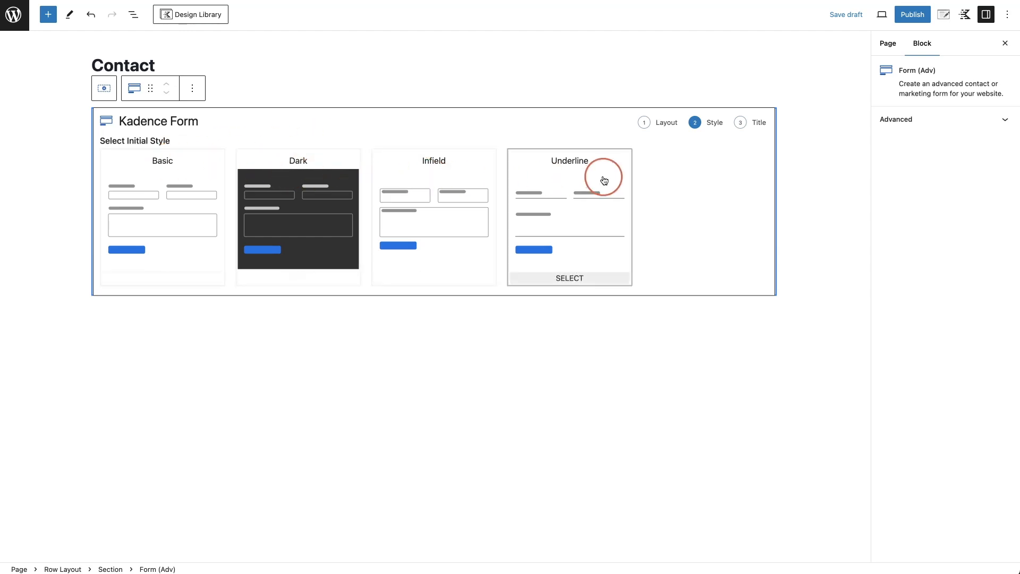
- Choose the Basic style, retitle the form 'Contact Page Form' and create it
left_click(166, 182)
left_click_drag(164, 163, 107, 162)
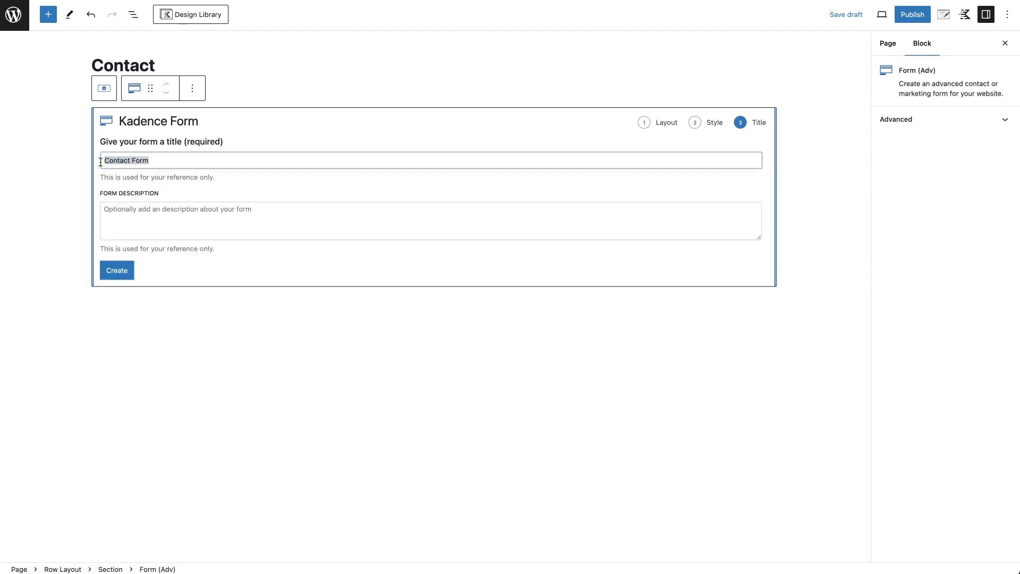
type("C")
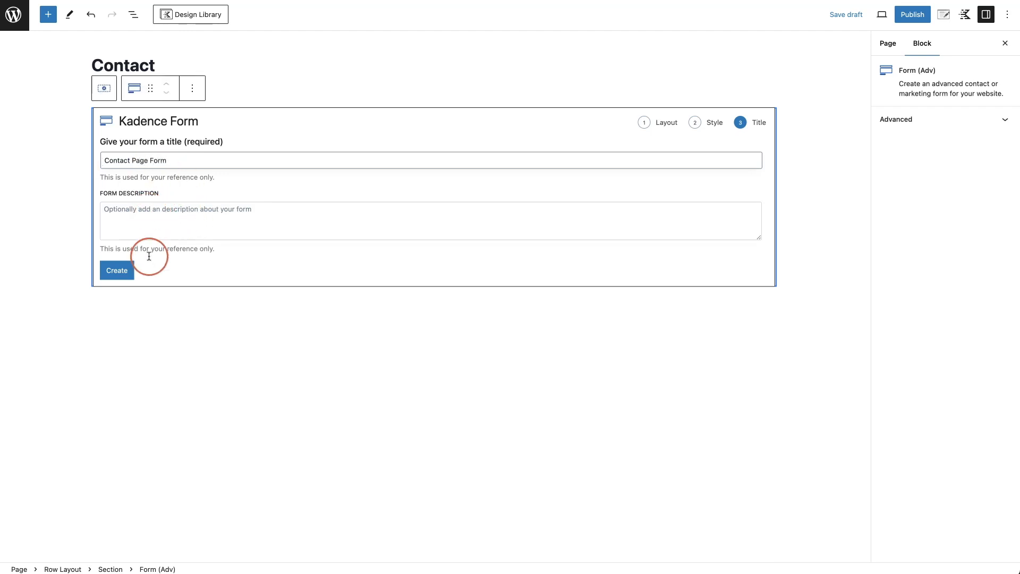
left_click(117, 271)
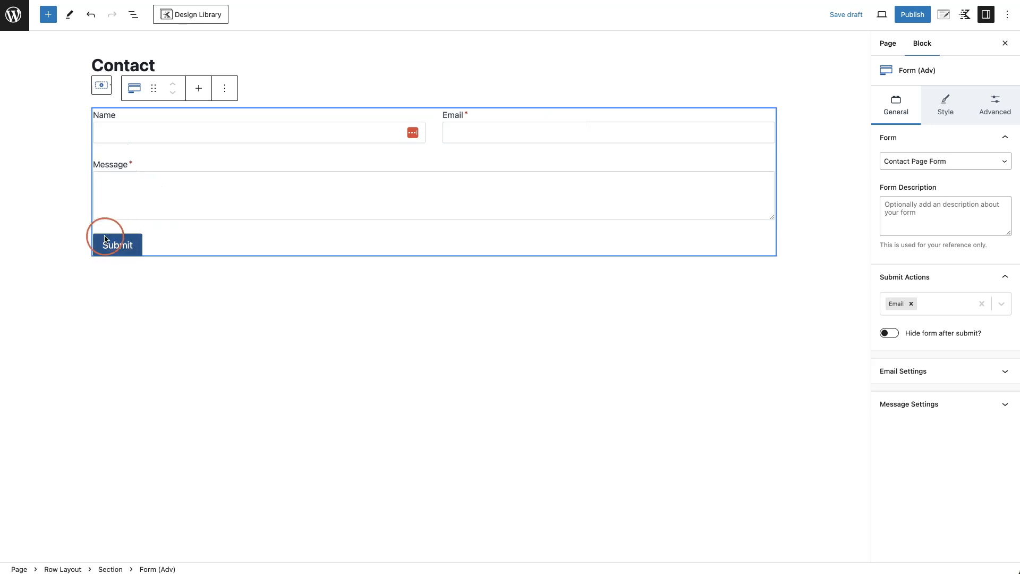
left_click(163, 247)
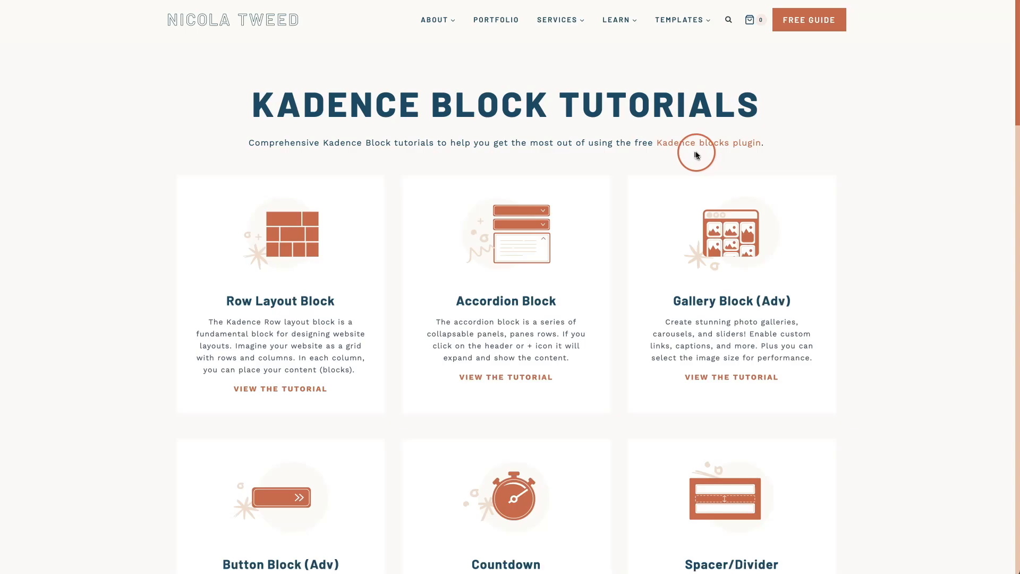
left_click(618, 23)
scroll(763, 102, "down", 8)
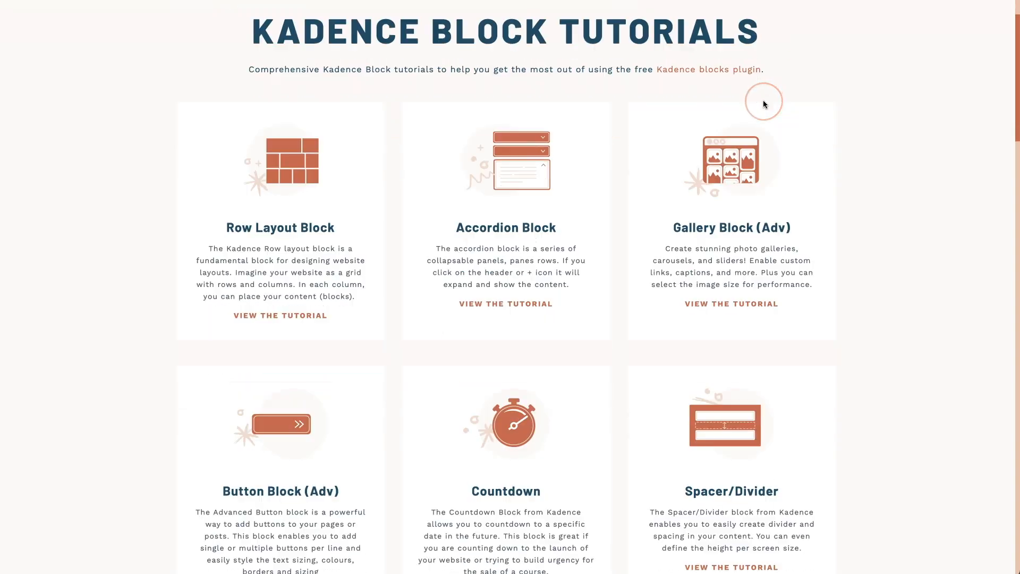
scroll(763, 103, "down", 7)
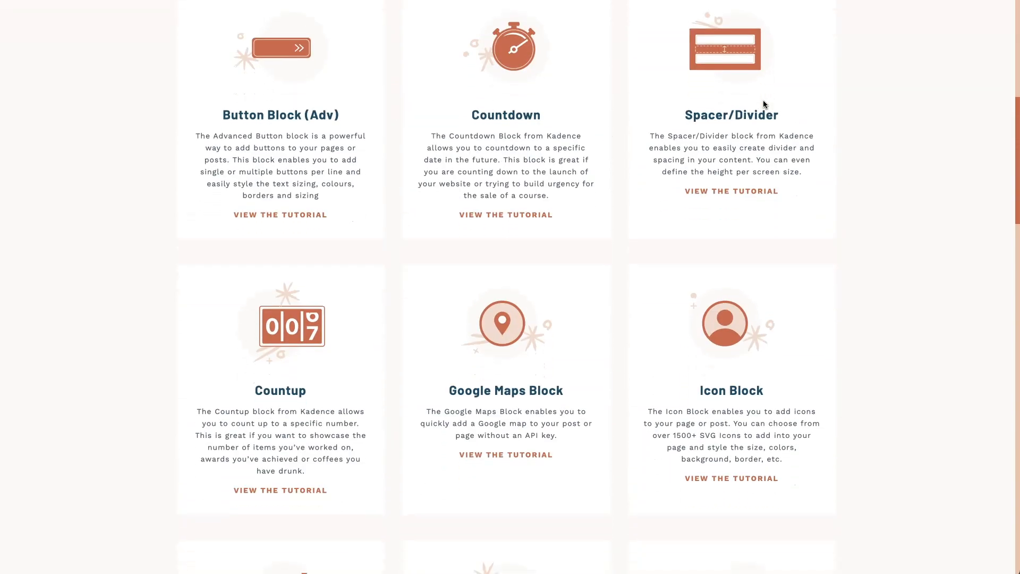
scroll(764, 102, "down", 5)
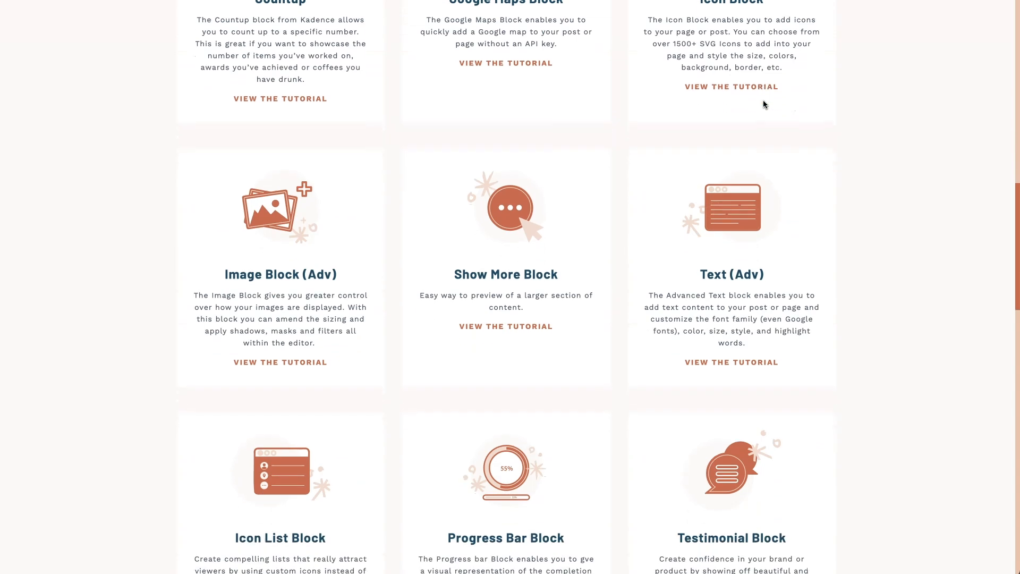
scroll(763, 103, "down", 7)
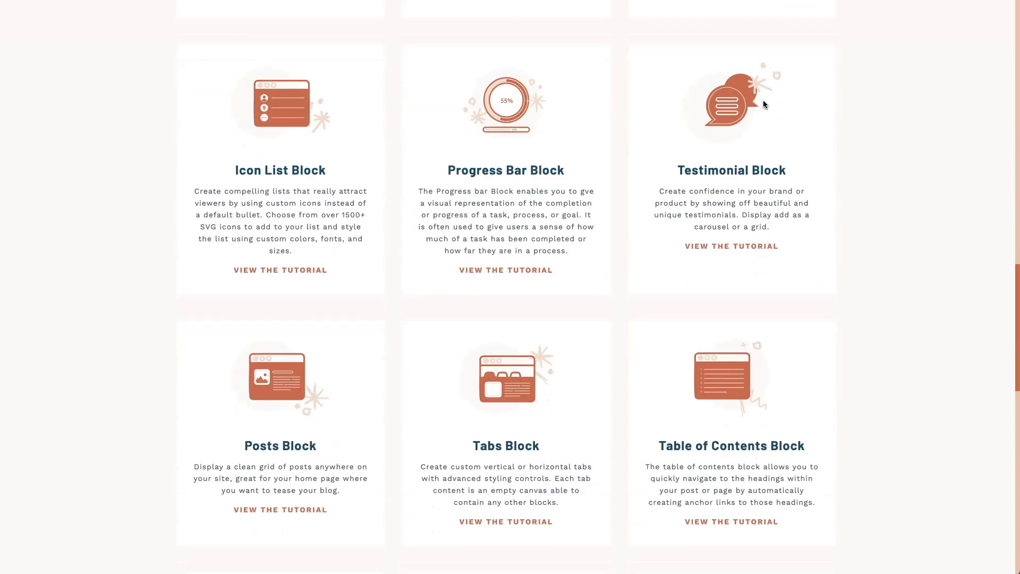
scroll(763, 104, "down", 8)
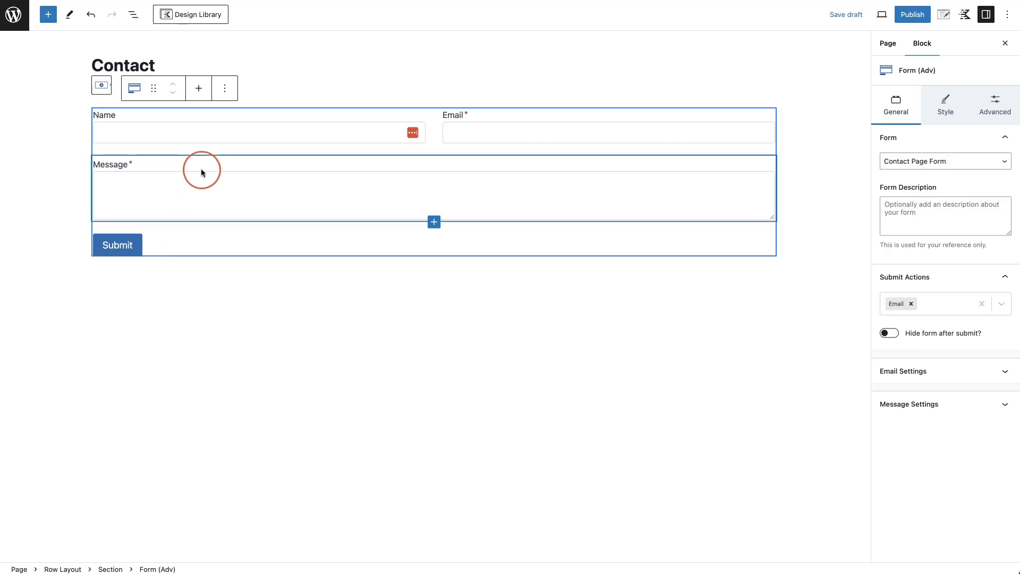
- Add Redirect to the contact form's submit actions and expand its redirect settings
left_click(465, 102)
left_click(371, 118)
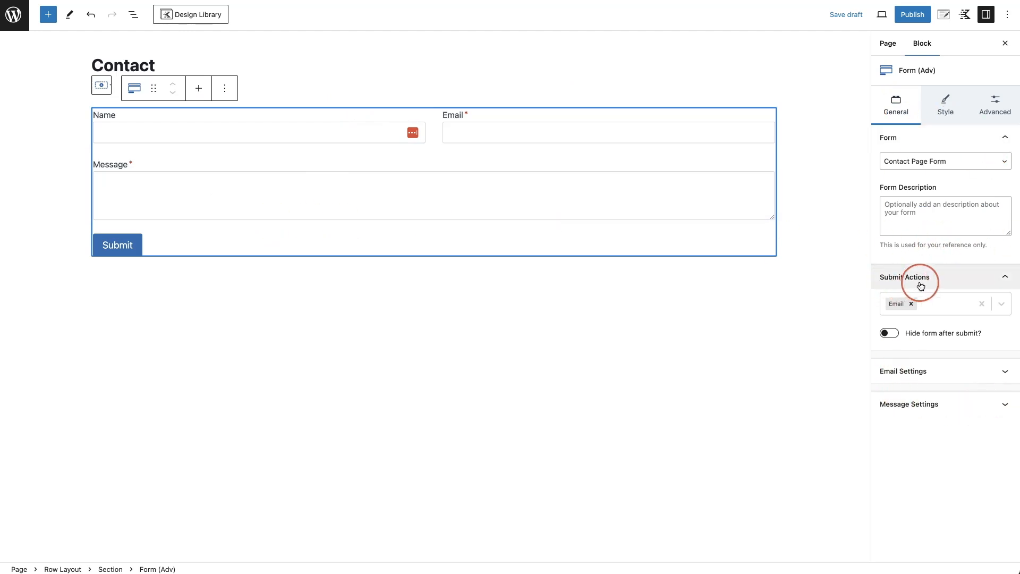
left_click(1002, 304)
scroll(934, 396, "down", 2)
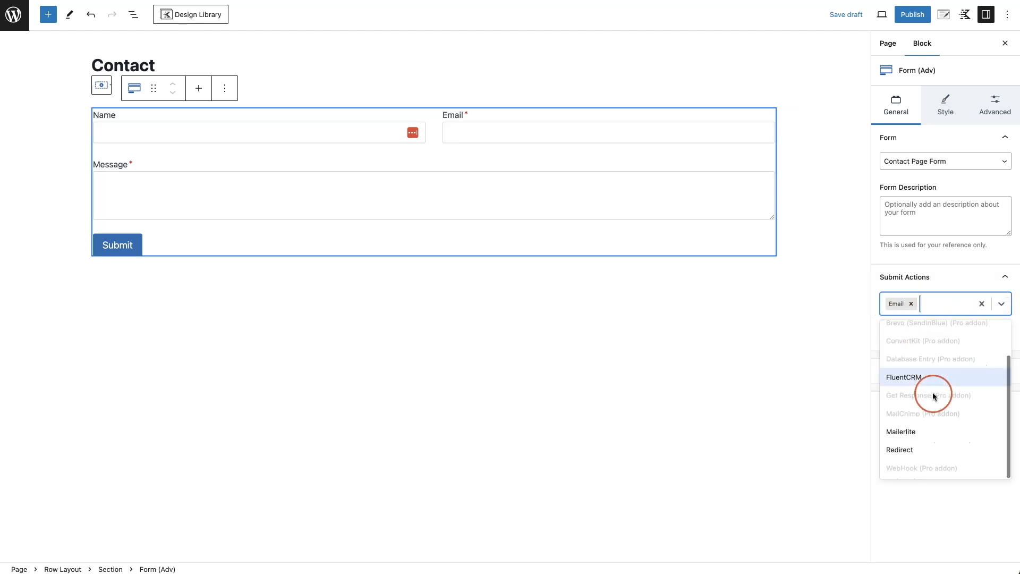
left_click(987, 446)
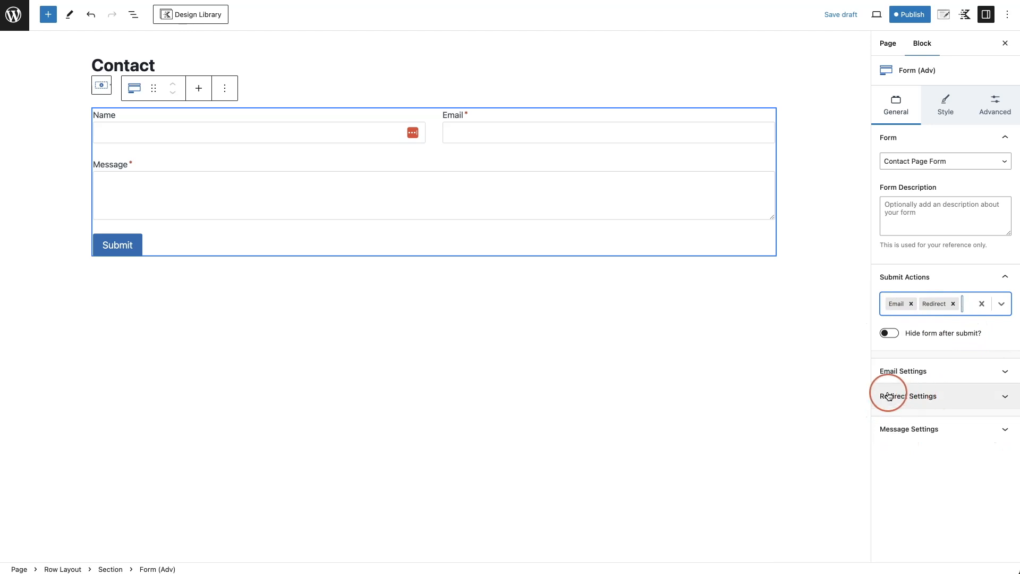
left_click(1006, 399)
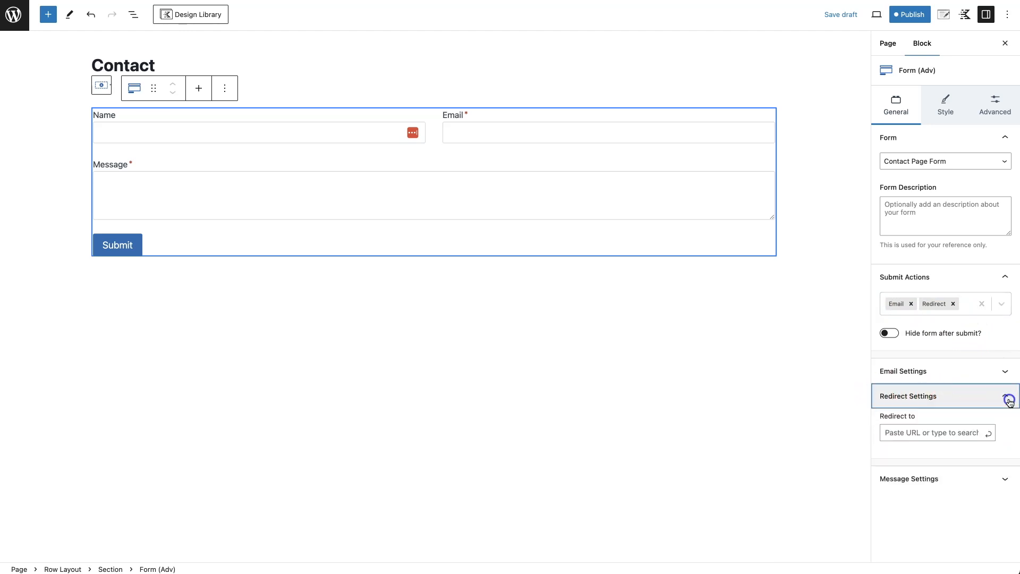
left_click(919, 434)
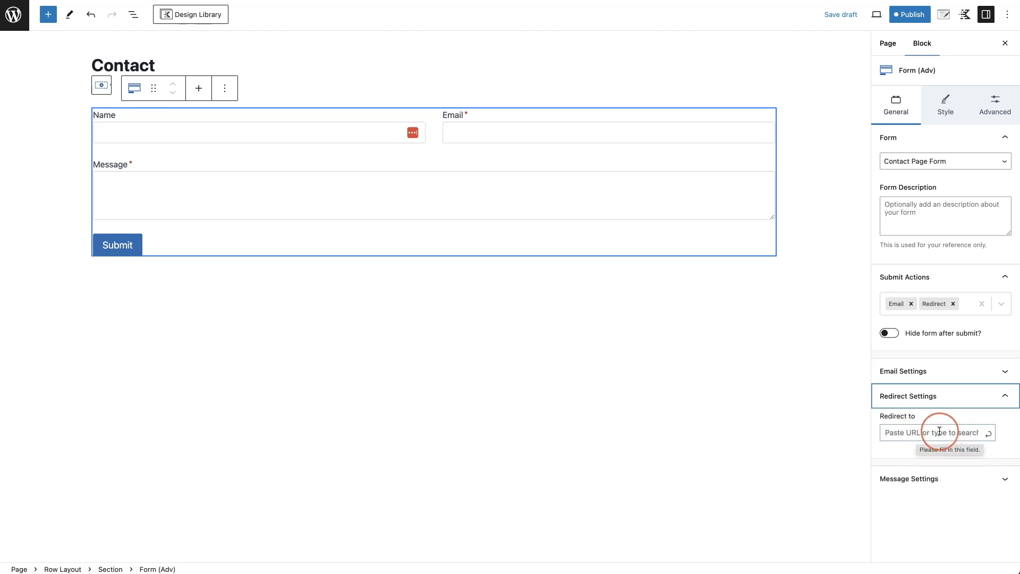
- Save and publish the Contact page, then return to the Pages list
left_click(909, 17)
left_click(906, 21)
left_click(906, 21)
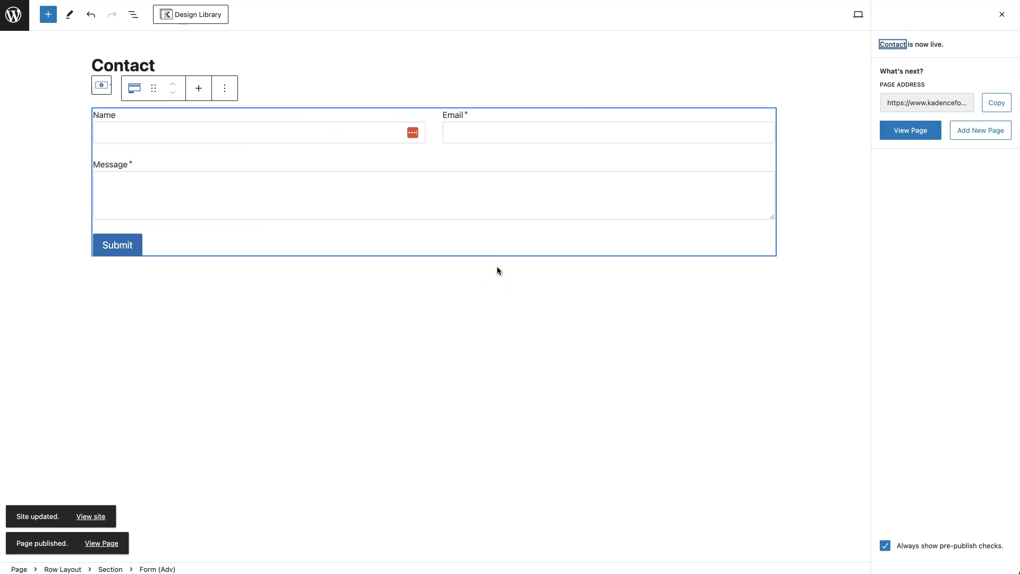
left_click(14, 14)
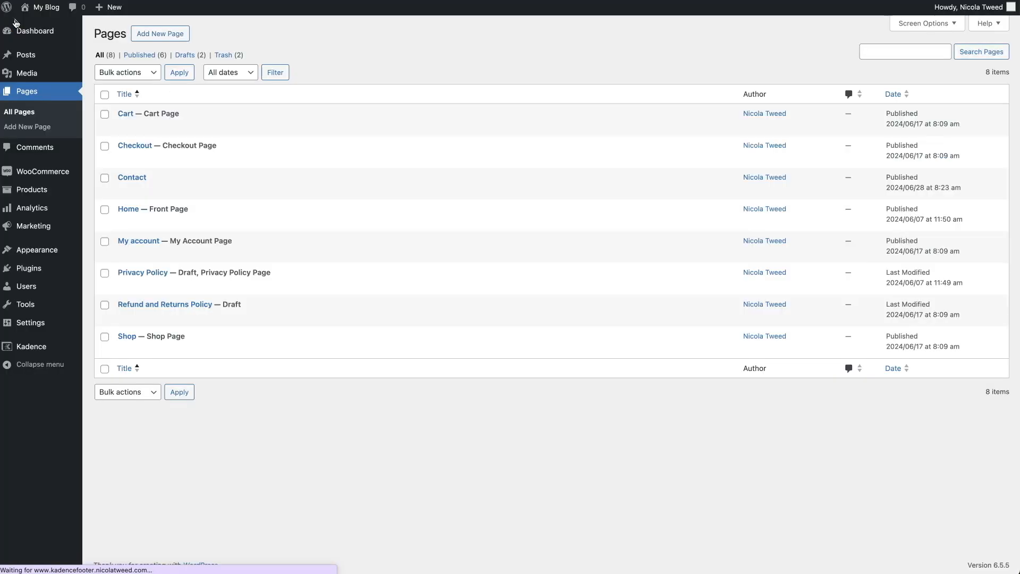
left_click(175, 38)
- Title the new page 'Success Message' and publish it
left_click(162, 66)
type("Success")
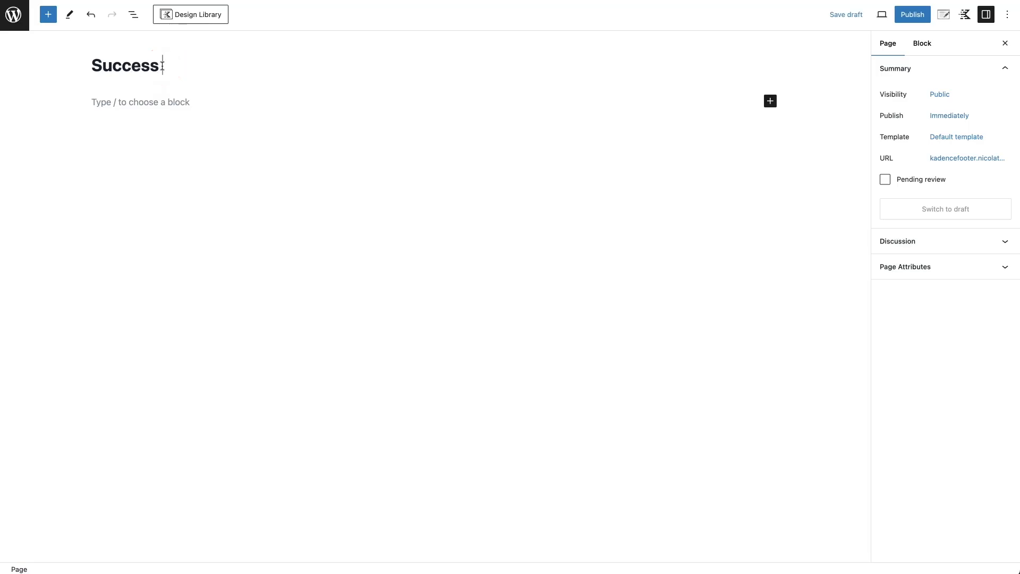
type(" Message")
left_click(912, 15)
left_click(911, 15)
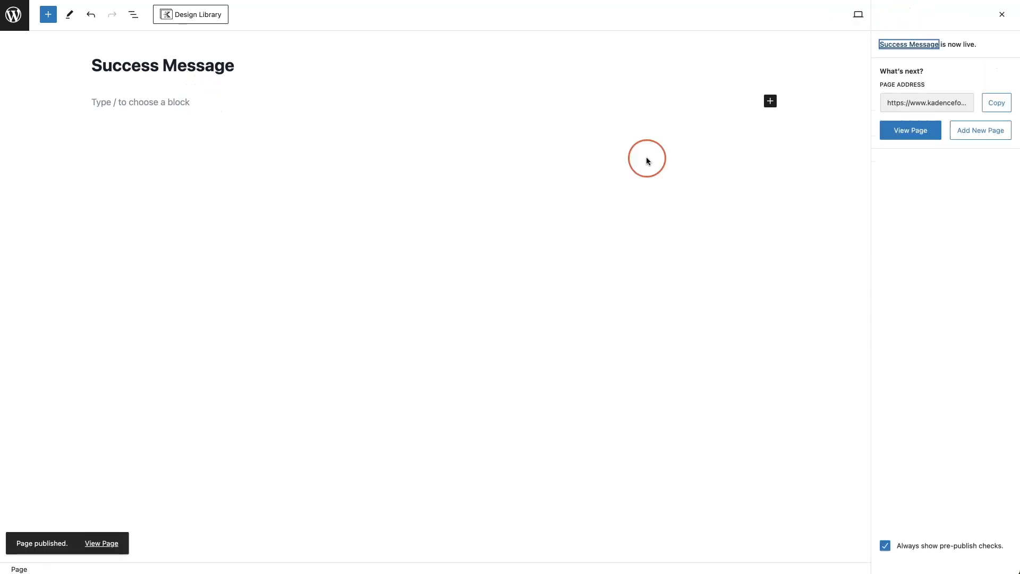
left_click(155, 103)
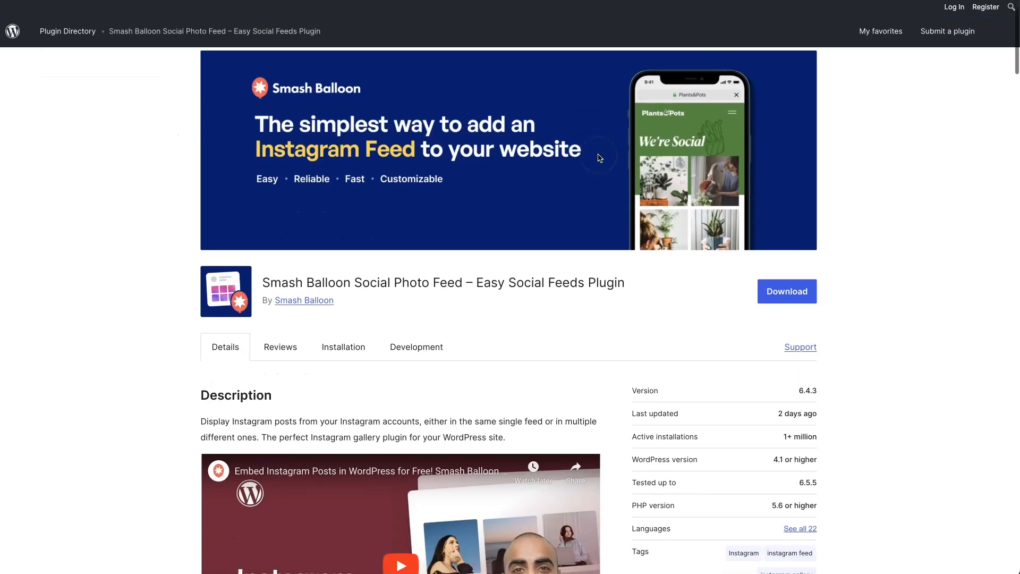
- Go to the Plugins area of the WordPress admin
scroll(598, 156, "down", 4)
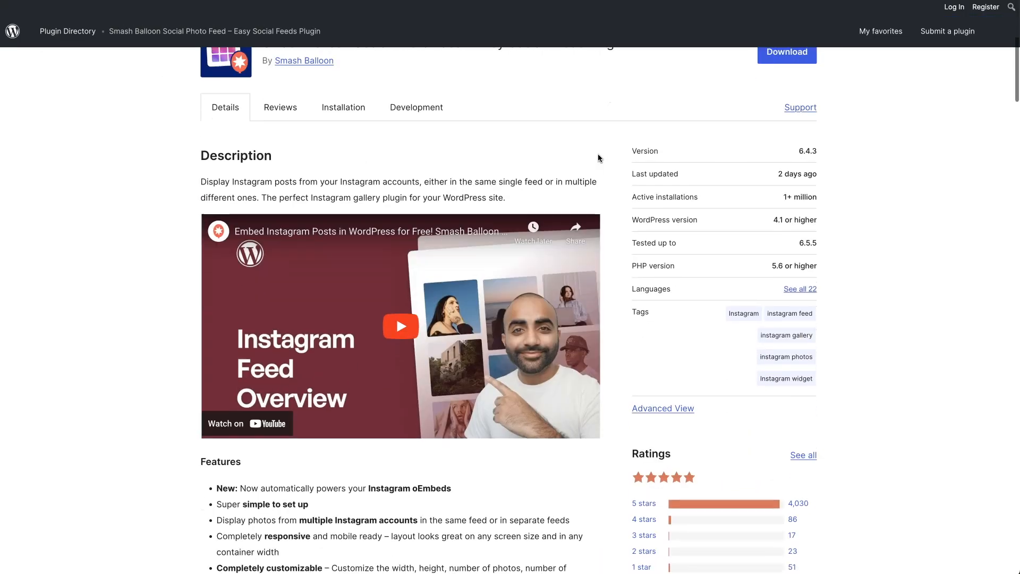
scroll(597, 157, "down", 3)
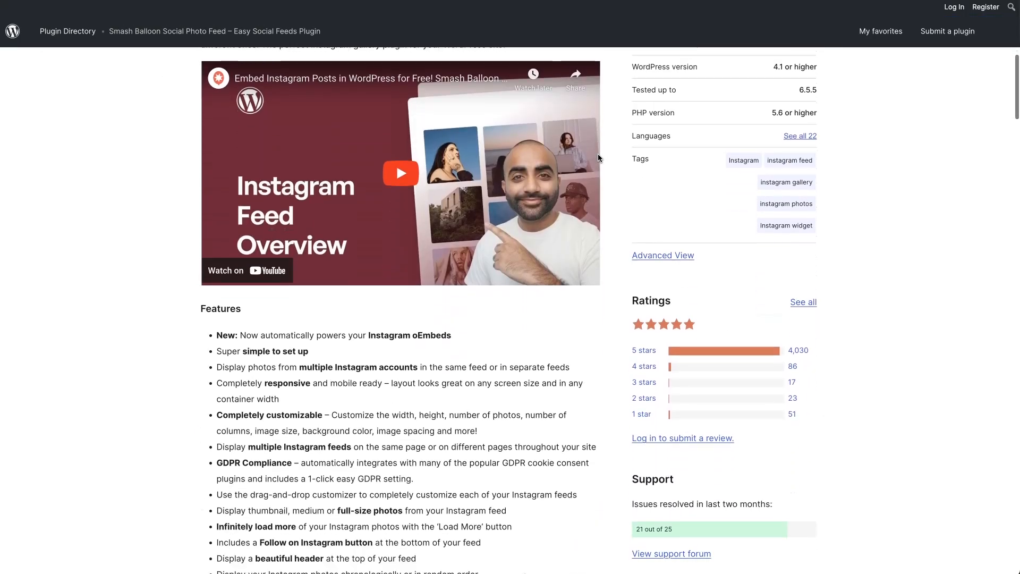
scroll(598, 158, "down", 2)
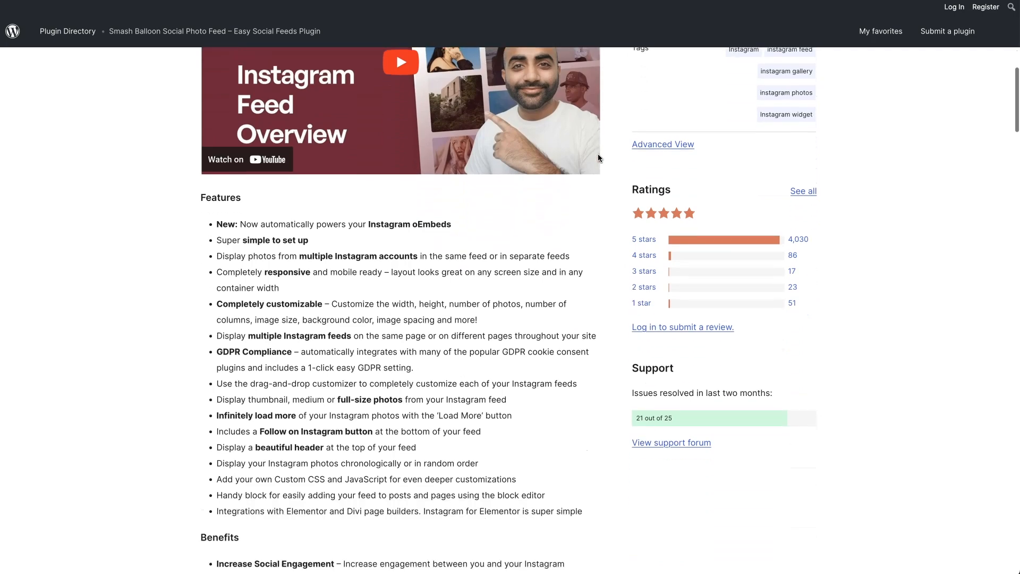
scroll(598, 158, "down", 3)
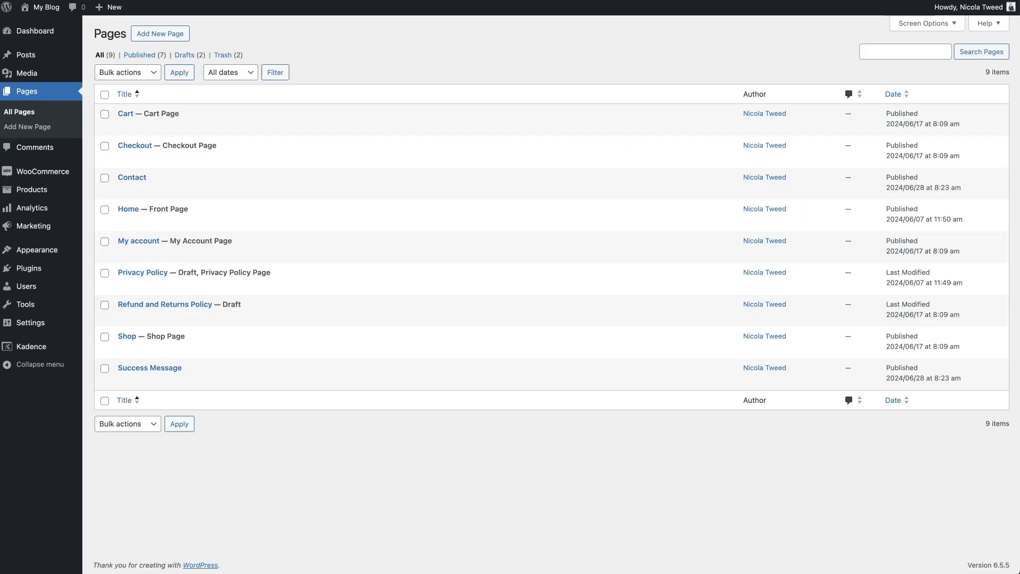
mouse_move(31, 271)
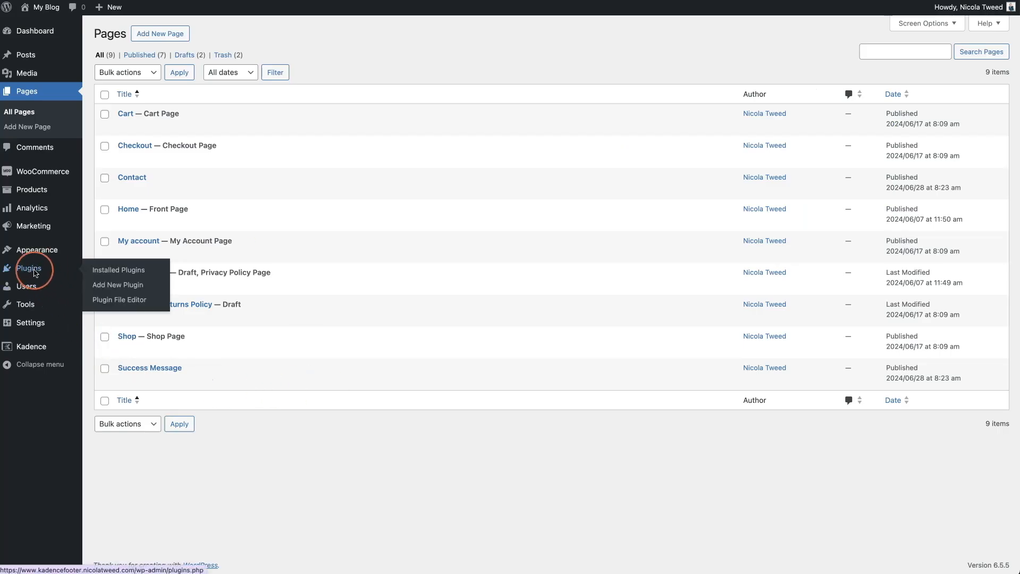
left_click(27, 270)
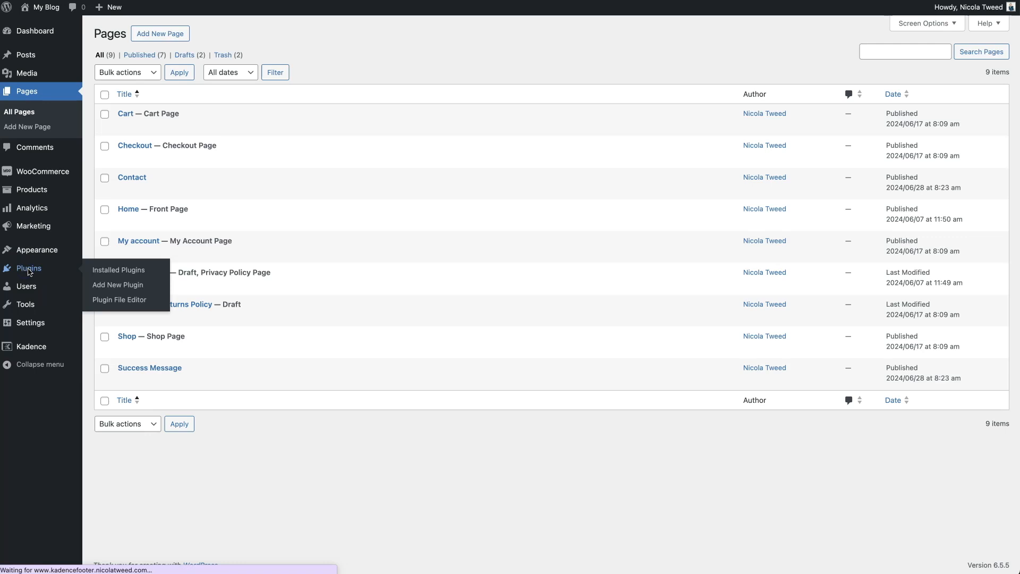
- Search for 'smash balloon' and install the Smash Balloon Social Photo Feed plugin
left_click(96, 288)
left_click(896, 64)
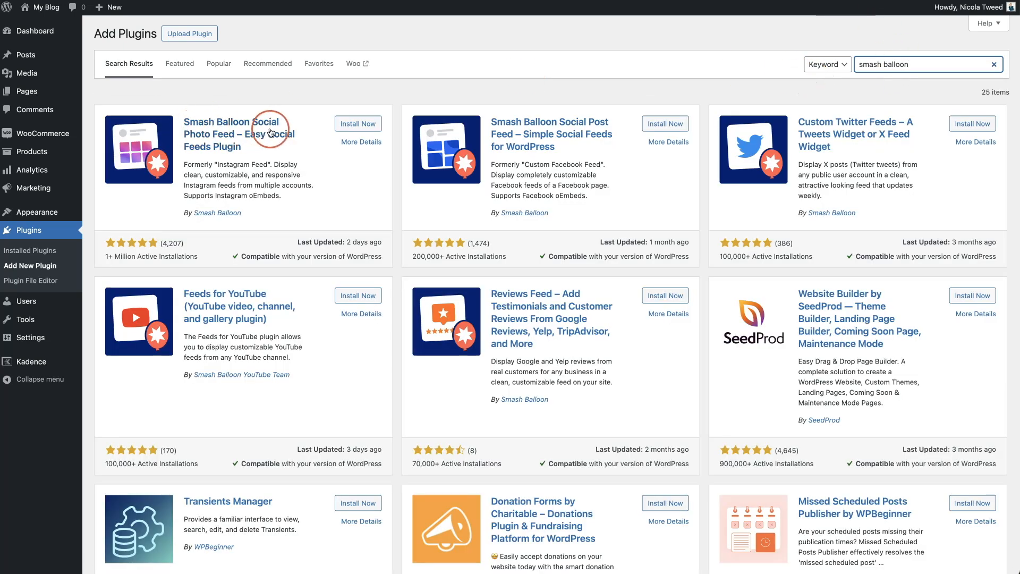
left_click(357, 125)
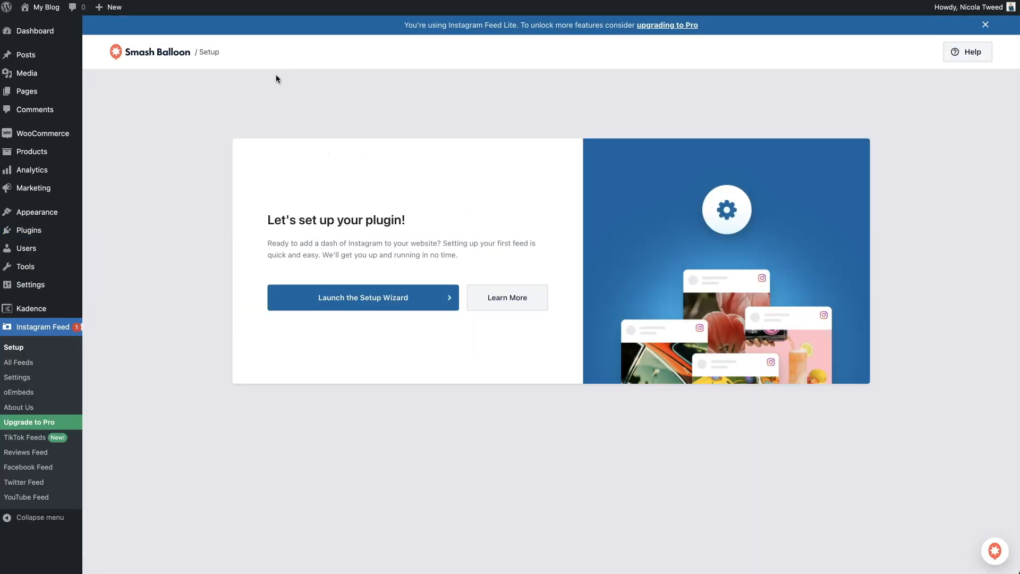
- From Instagram Feed > All Feeds, add a new feed of type User Timeline
left_click(364, 296)
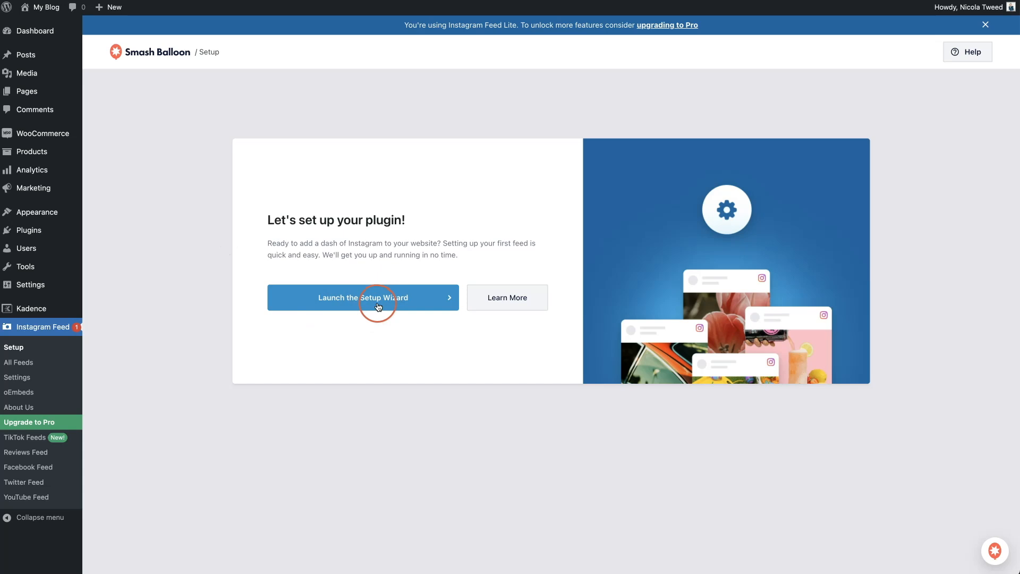
left_click(28, 364)
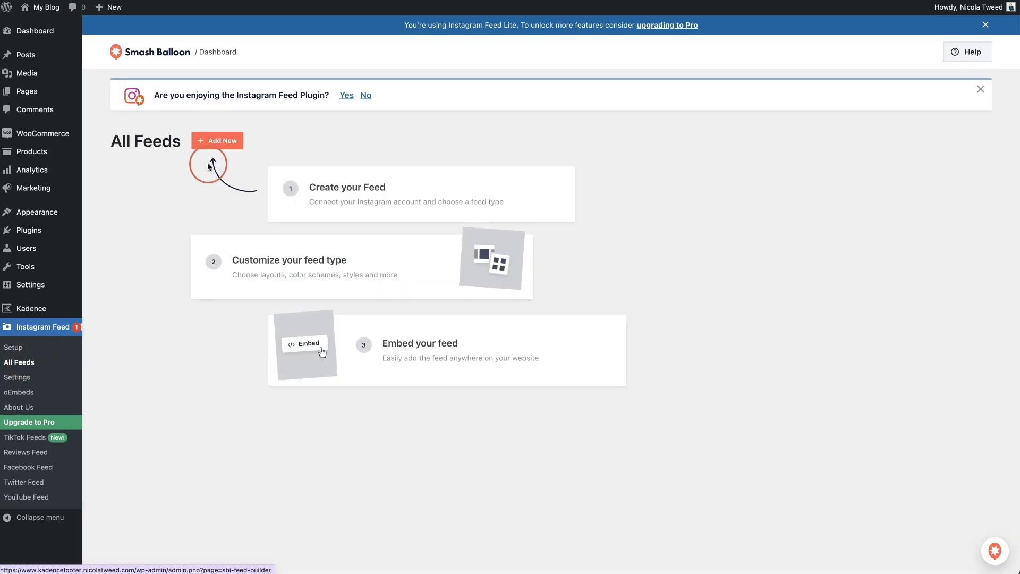
left_click(217, 141)
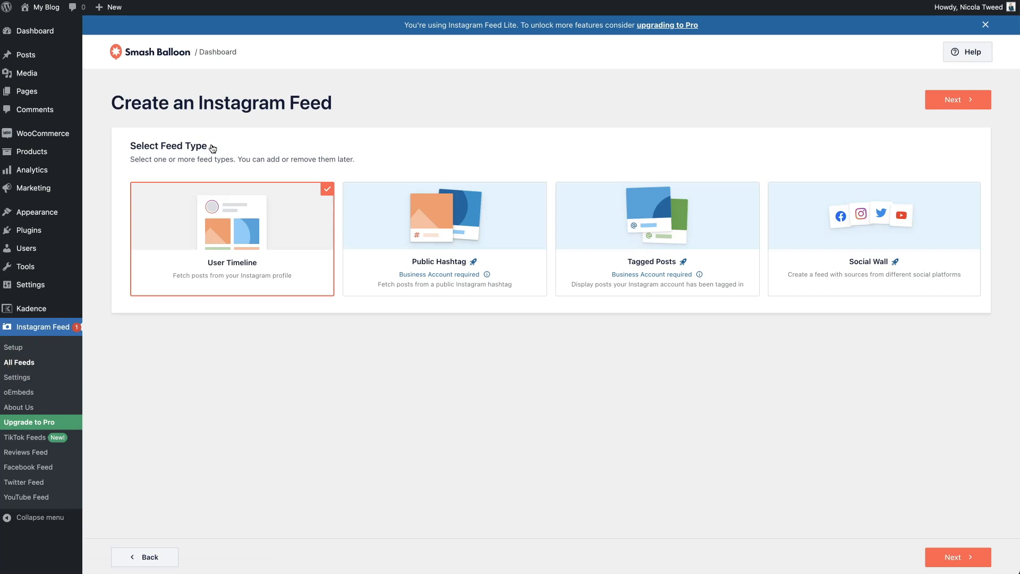
left_click(952, 101)
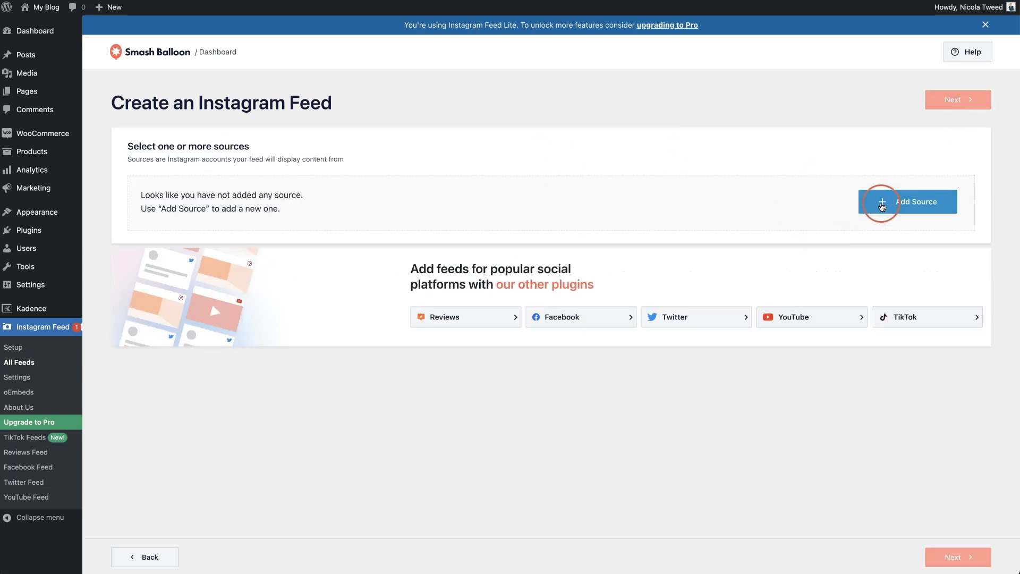
- Add a Basic Instagram account as a source, allow access and confirm the site's domain
left_click(882, 205)
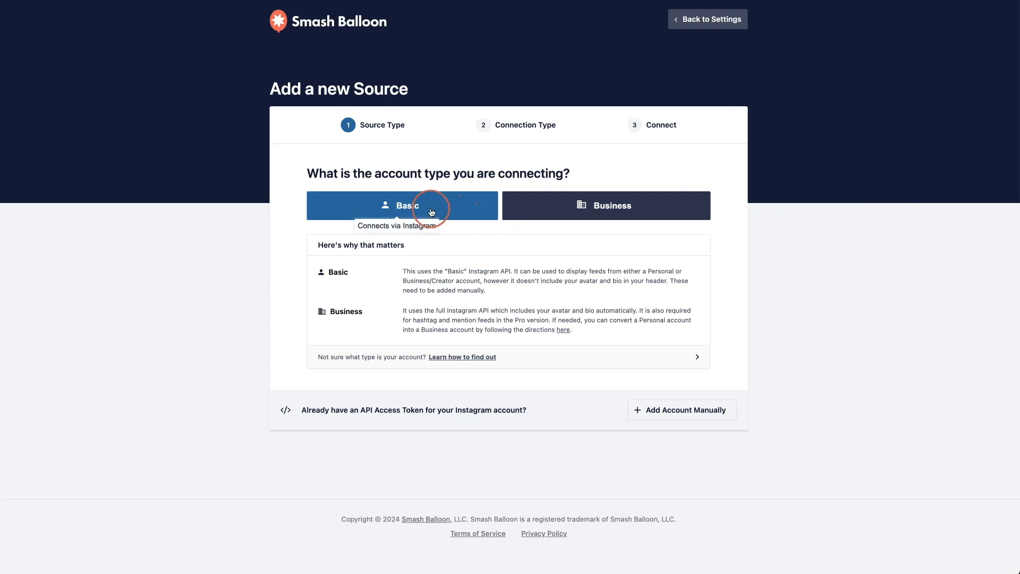
left_click(371, 206)
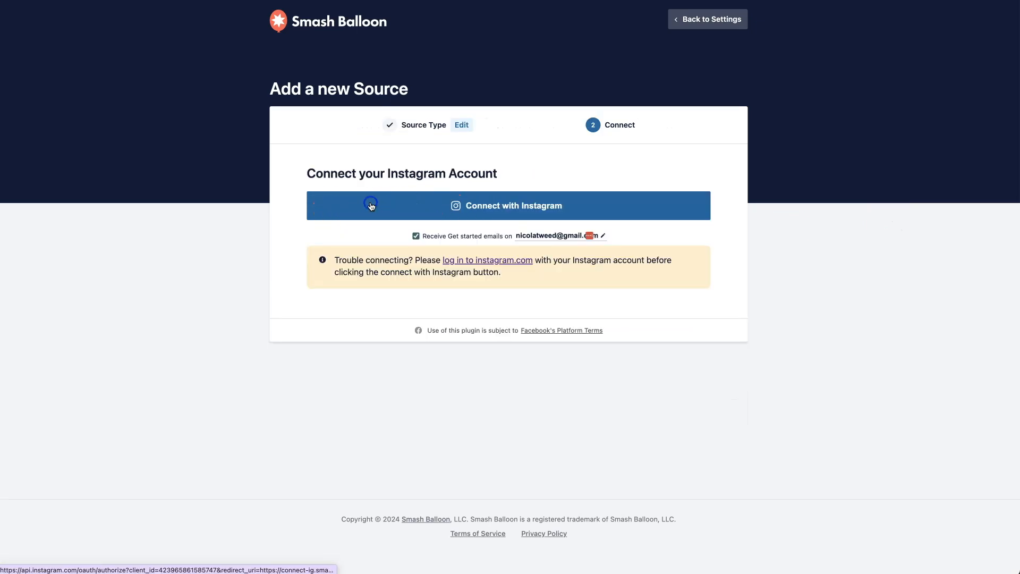
left_click(493, 200)
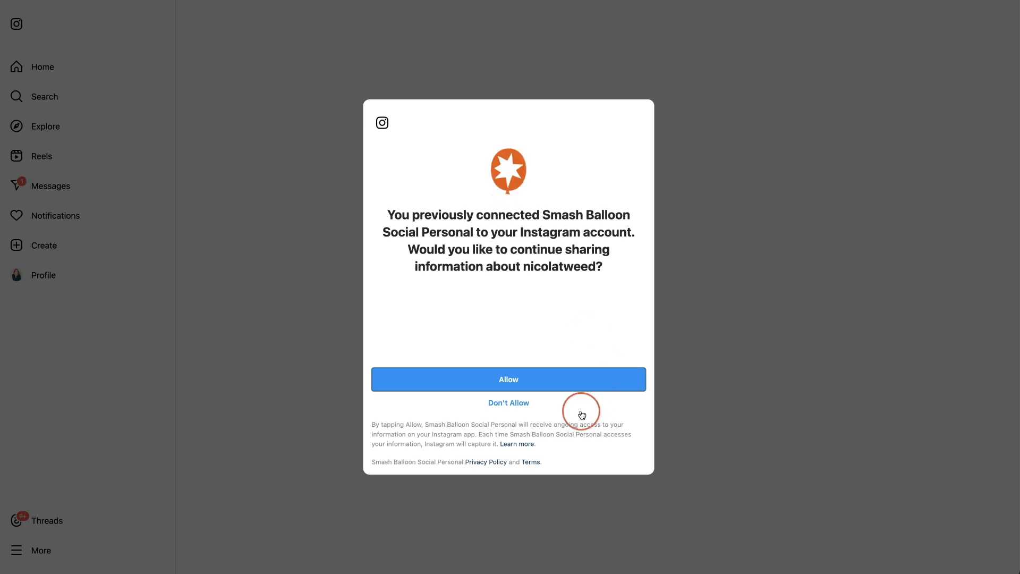
left_click(550, 385)
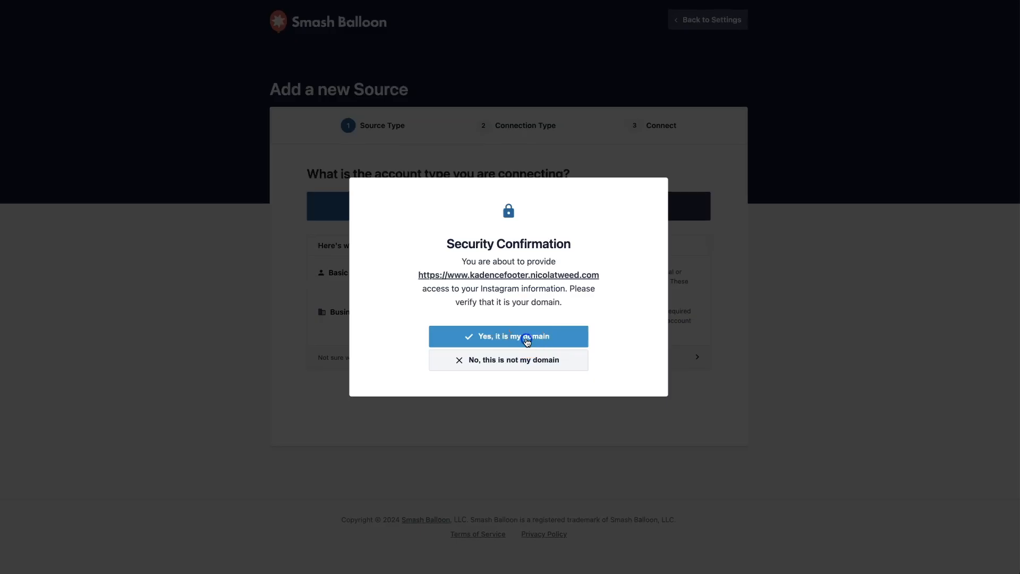
left_click(526, 340)
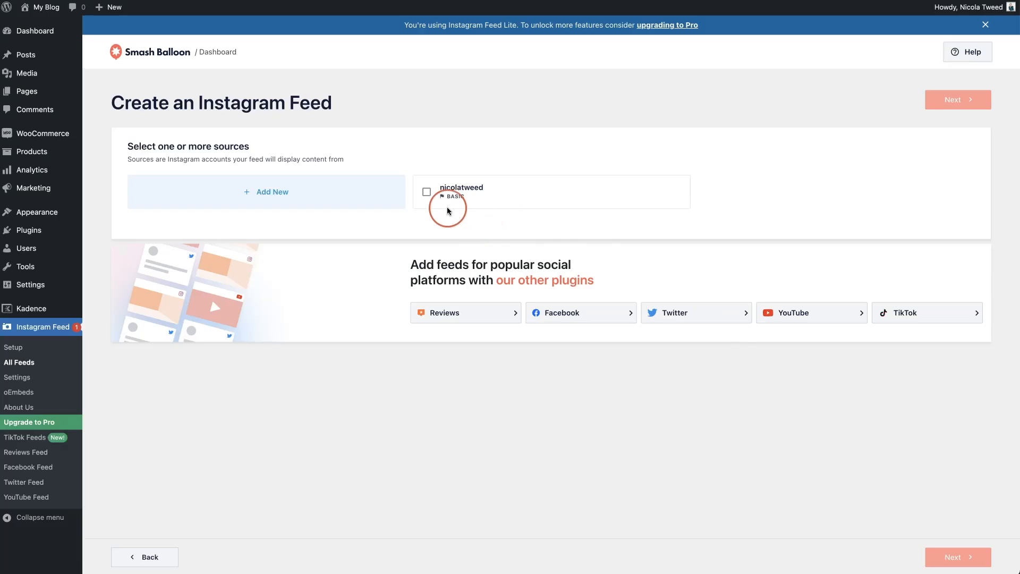
- Select the connected Instagram account as the feed source and continue into the feed customizer
left_click(428, 192)
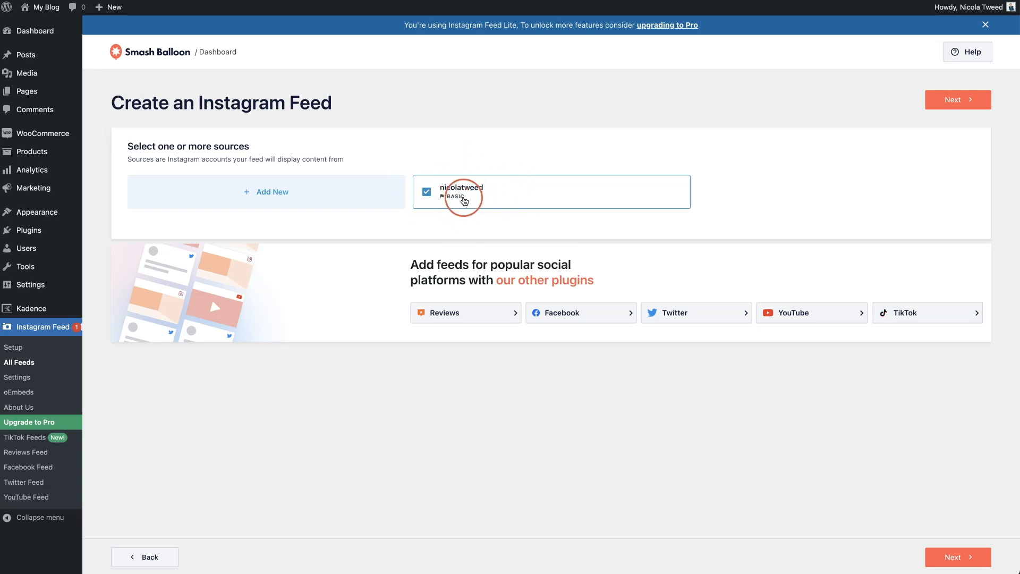
left_click(954, 104)
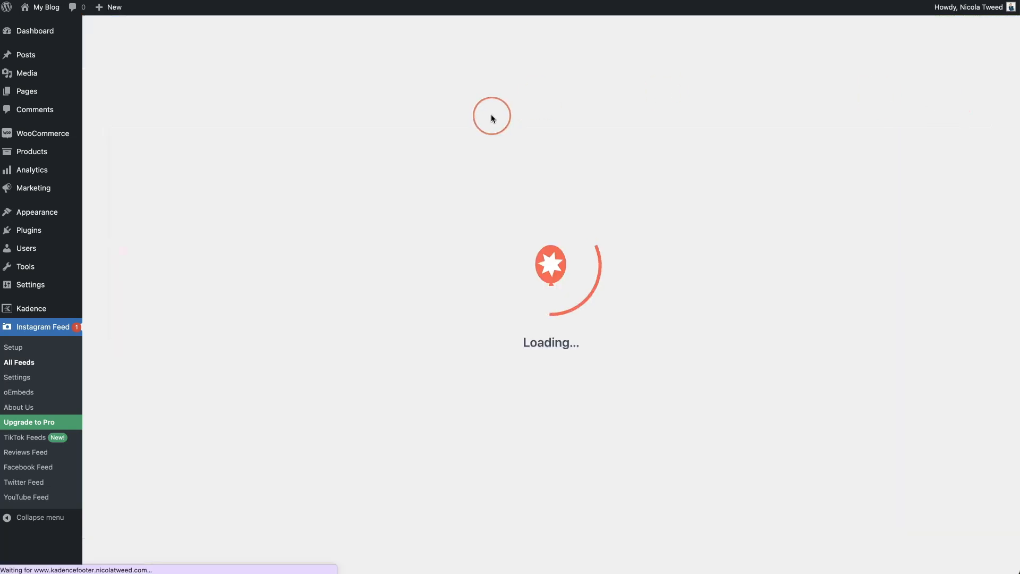
scroll(588, 259, "down", 6)
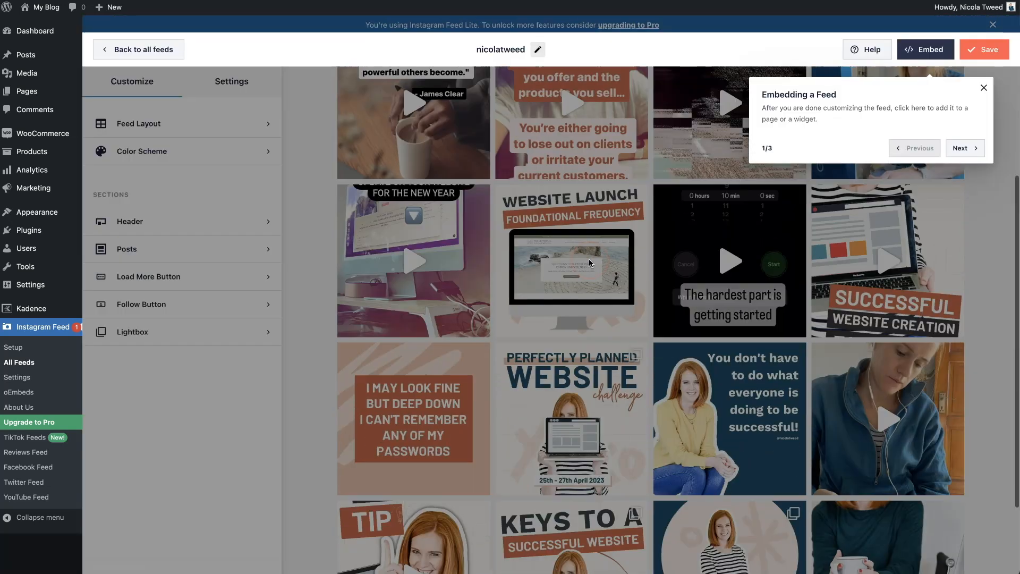
scroll(588, 259, "up", 6)
left_click(337, 106)
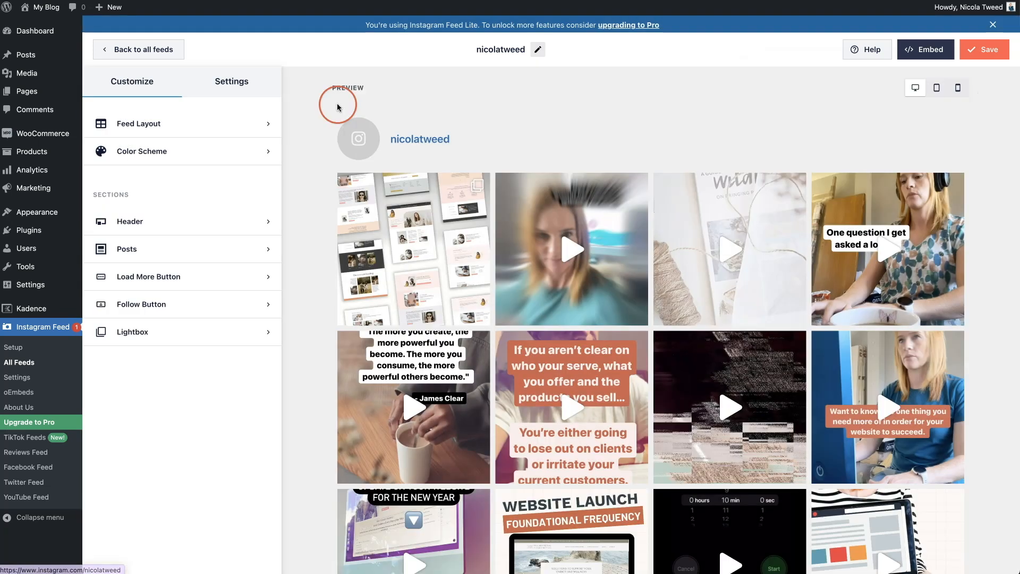
- Set the feed layout to 6 posts, 6 columns on desktop and 2 on mobile
left_click(105, 126)
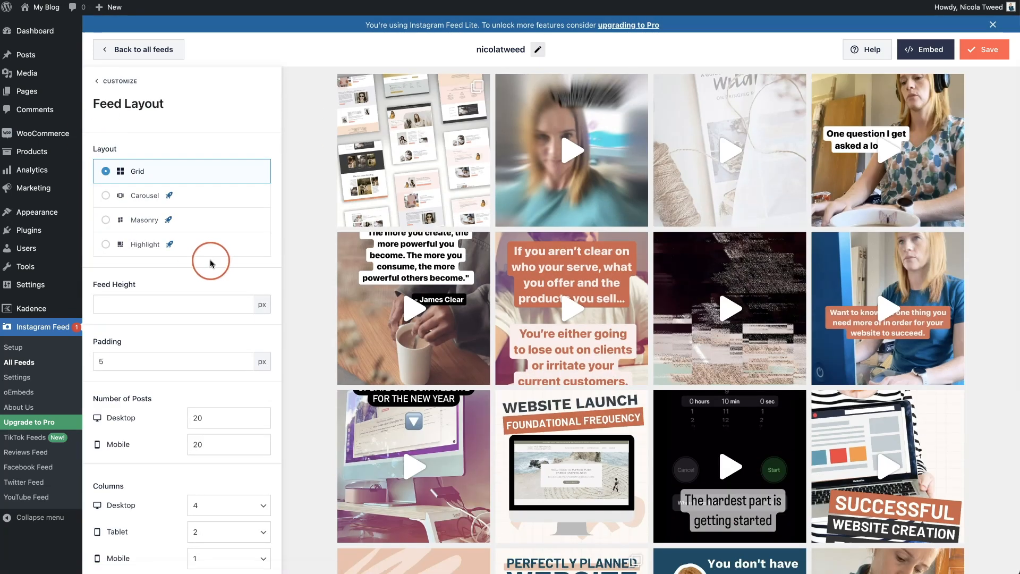
double_click(215, 392)
type("6")
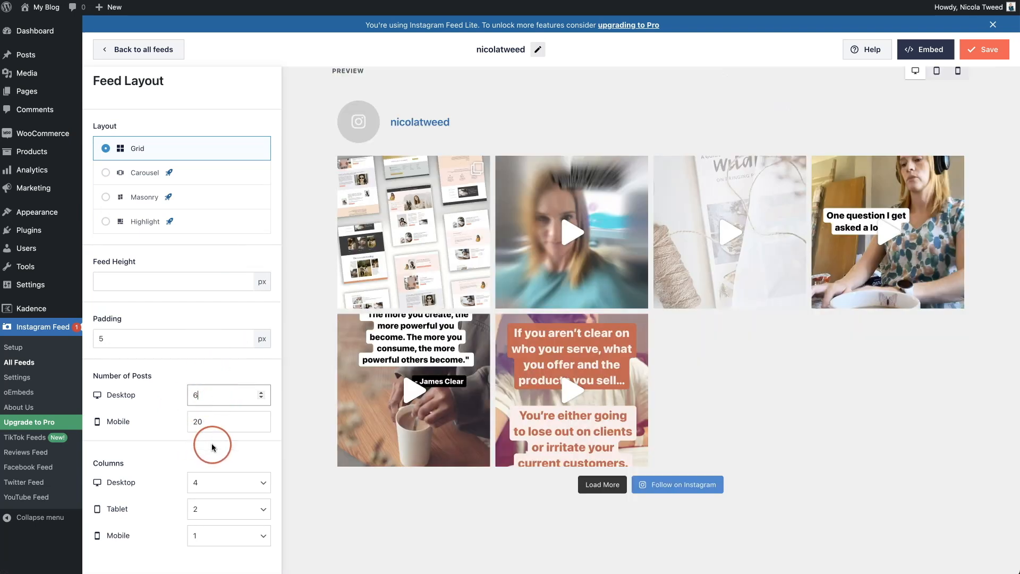
left_click(225, 486)
left_click(221, 505)
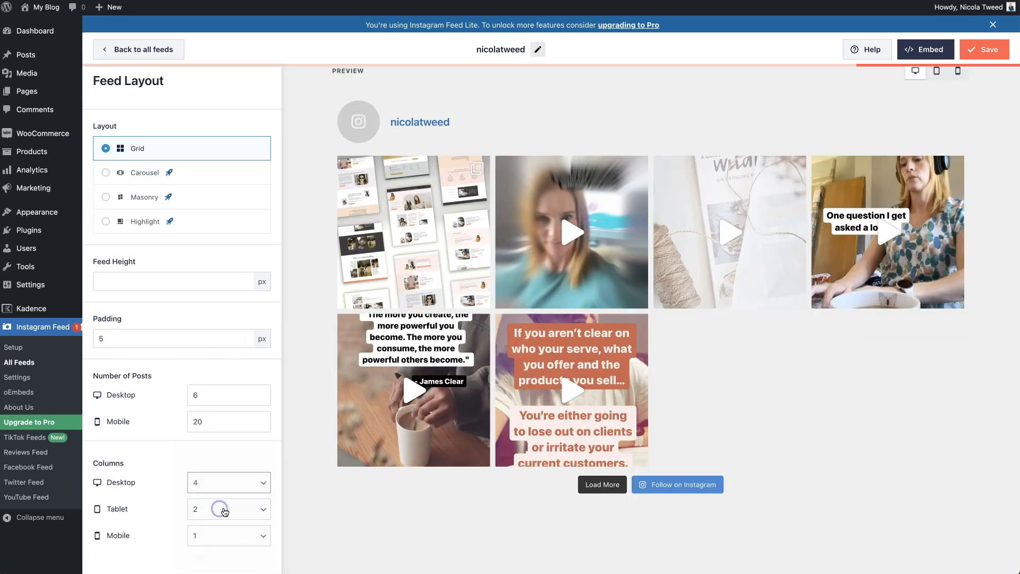
left_click(247, 536)
left_click(257, 546)
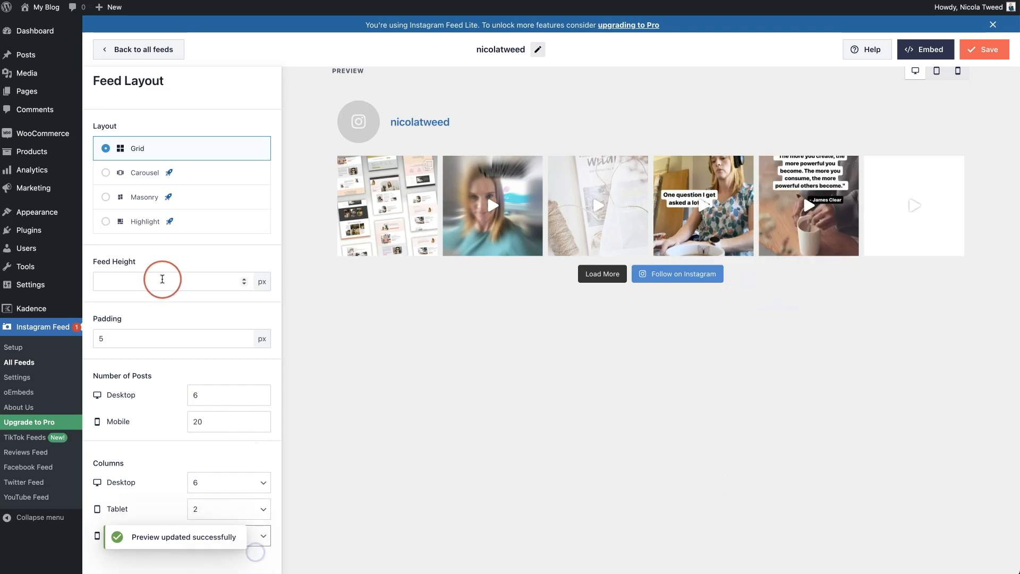
scroll(133, 284, "up", 2)
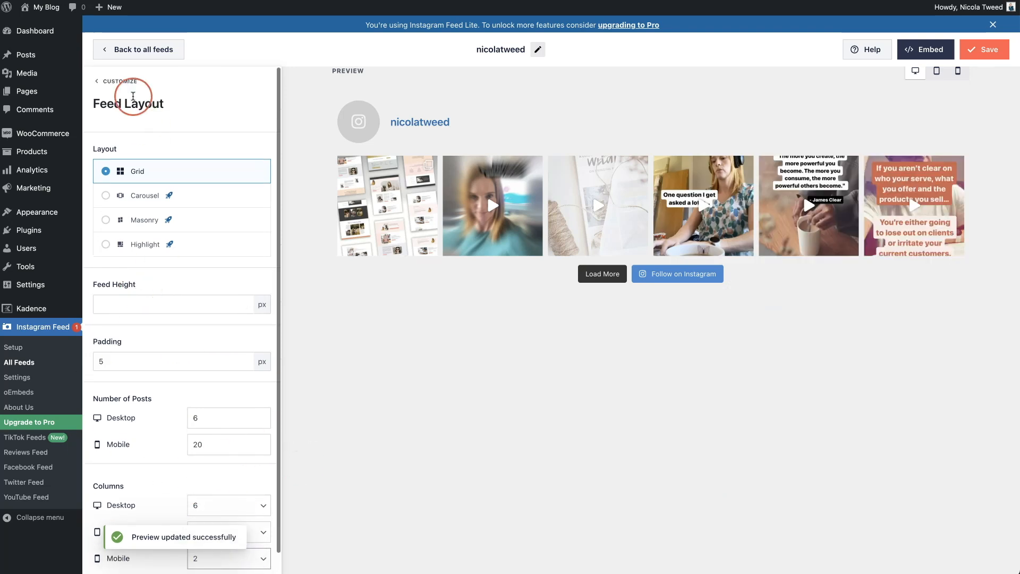
- Turn off the feed header, Load More and Follow buttons, then save the feed
left_click(127, 83)
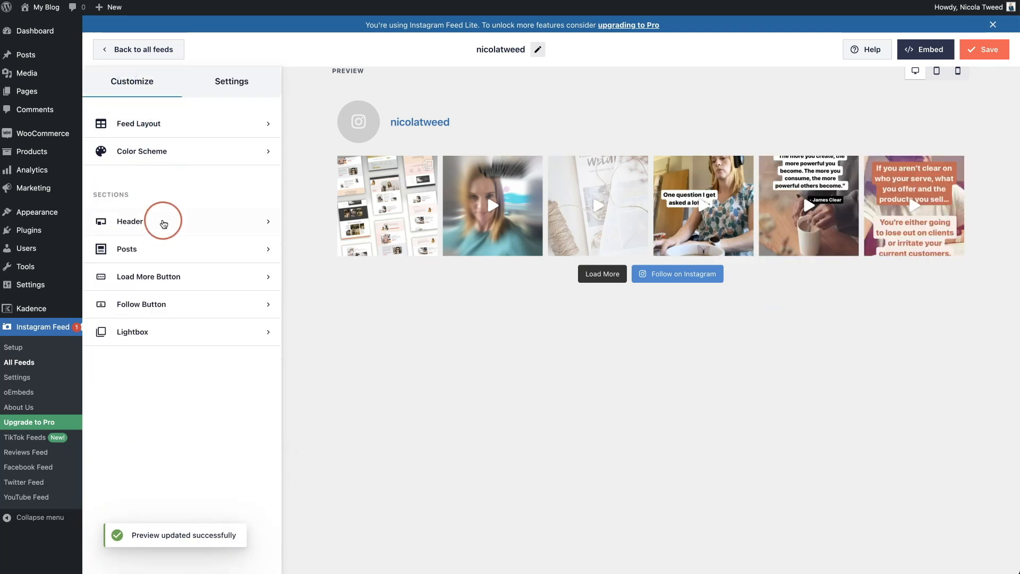
left_click(199, 227)
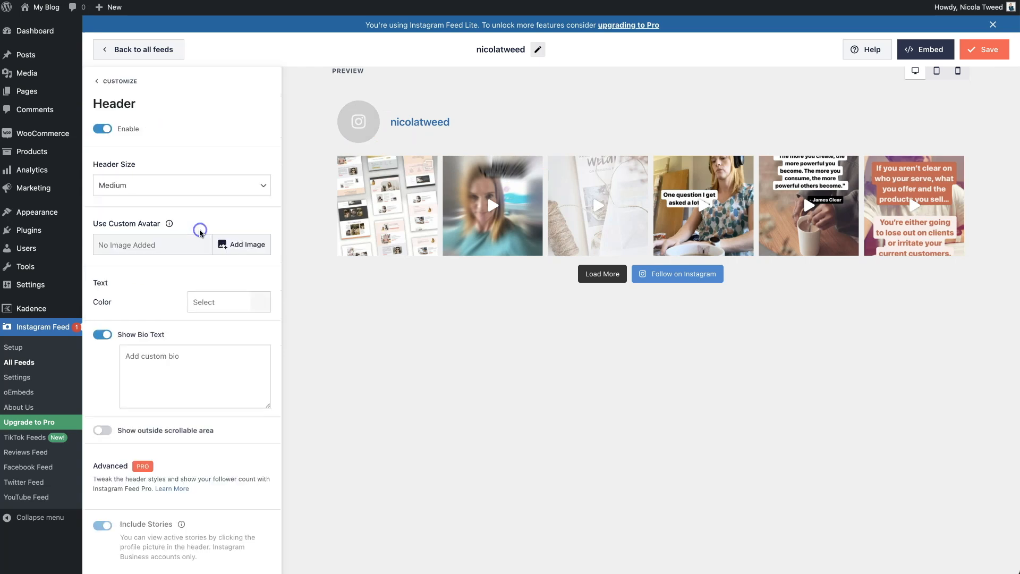
left_click(135, 141)
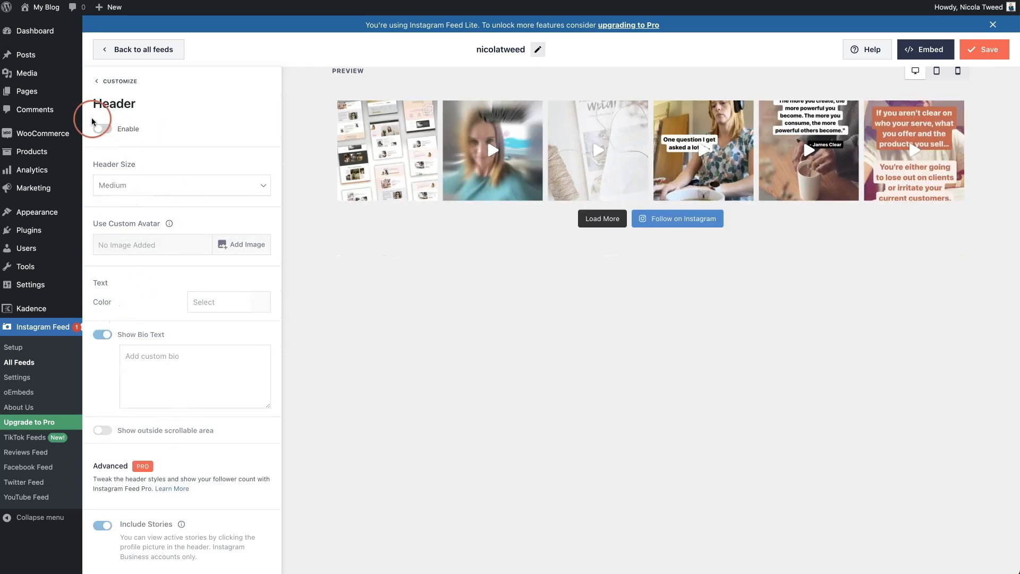
left_click(111, 85)
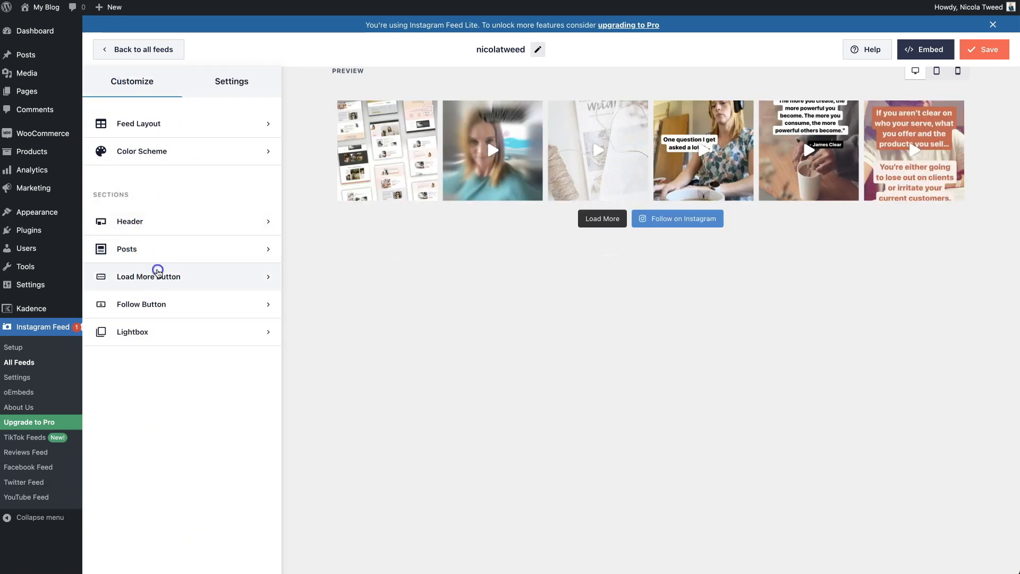
left_click(126, 271)
left_click(103, 140)
left_click(115, 81)
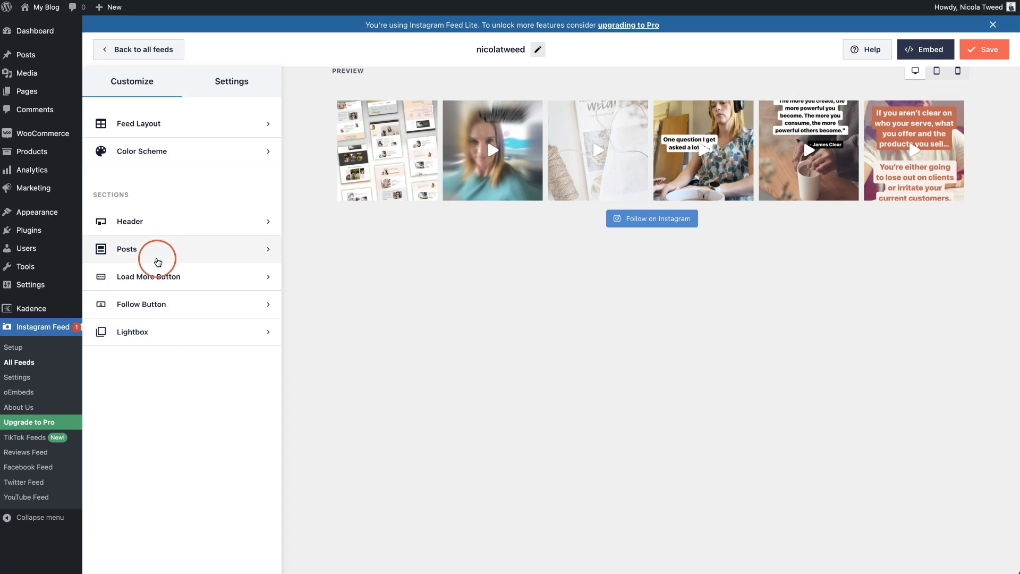
left_click(148, 304)
left_click(102, 141)
left_click(983, 55)
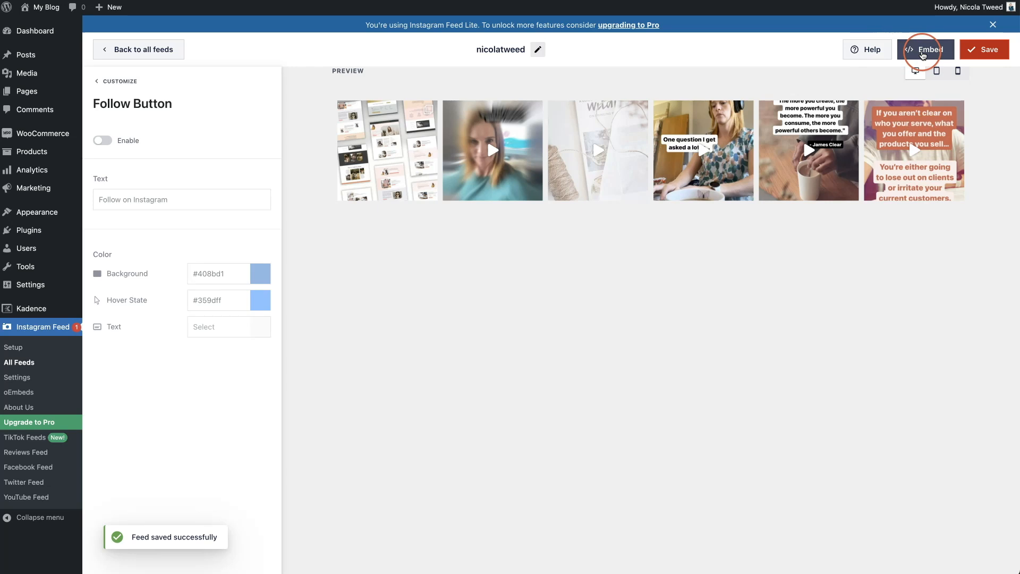
- Copy the feed's [instagram-feed feed=1] shortcode from the Embed options
left_click(923, 53)
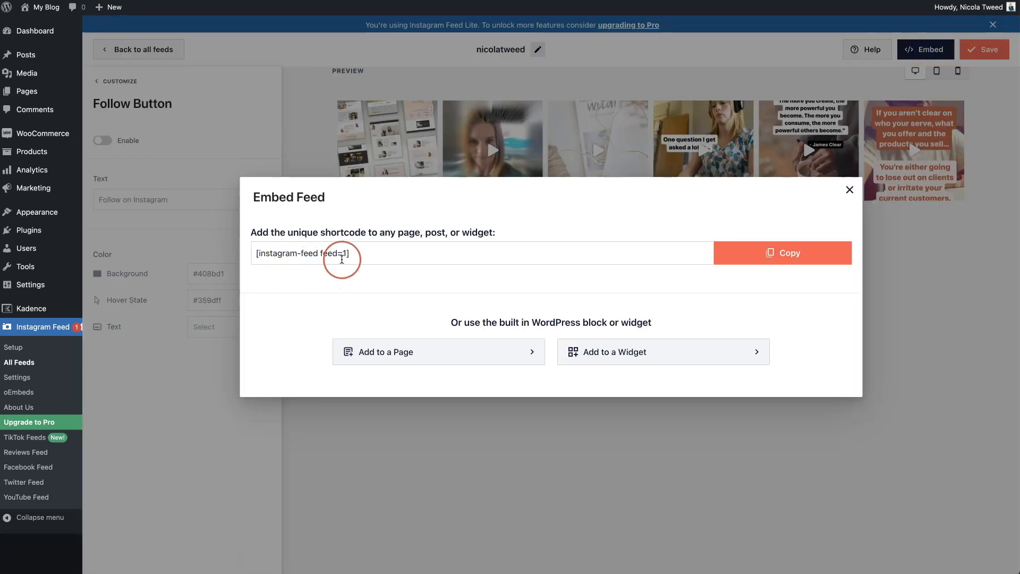
left_click(775, 263)
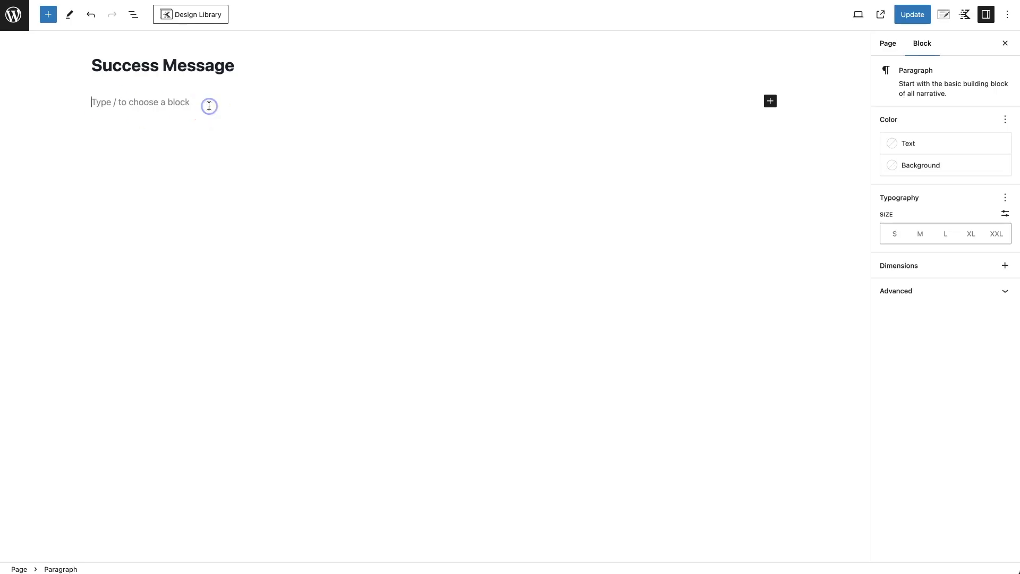
- Add a Kadence Row Layout block with a single-column layout to the Success Message page
left_click(48, 14)
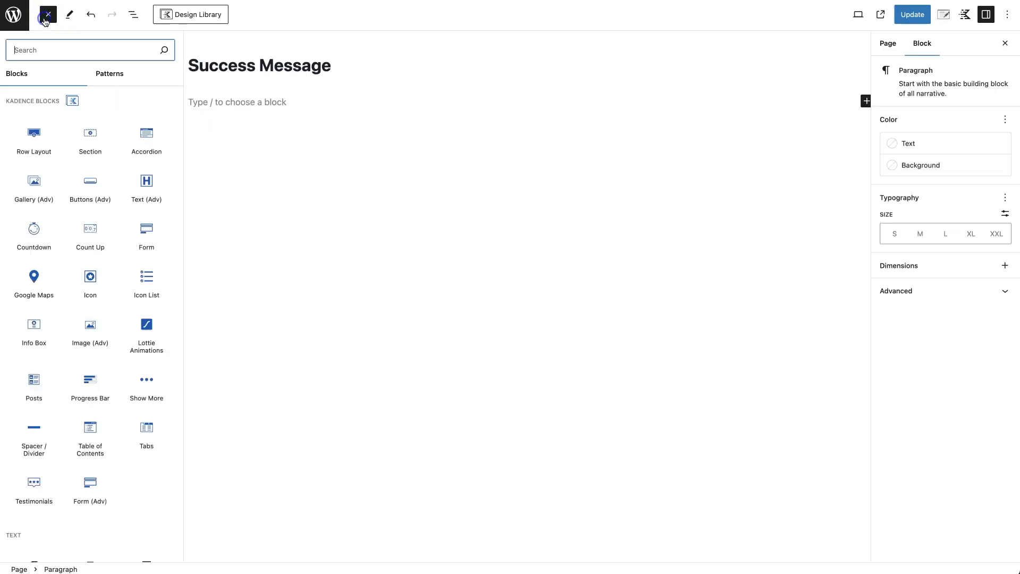
left_click(51, 139)
left_click(243, 152)
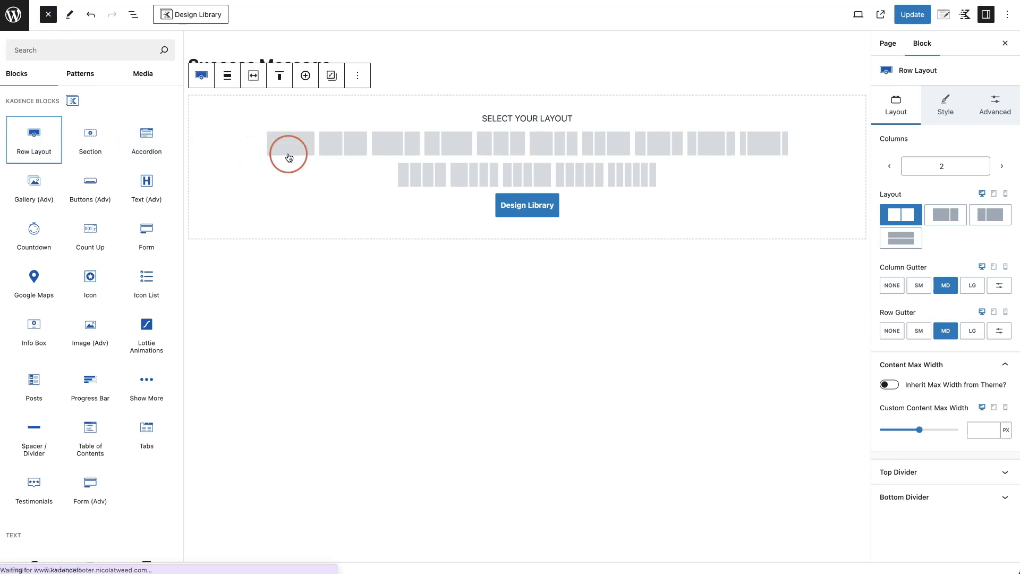
left_click(192, 141)
- Put a Custom HTML block holding [instagram-feed feed=1] in the column, preview it and update
left_click(406, 121)
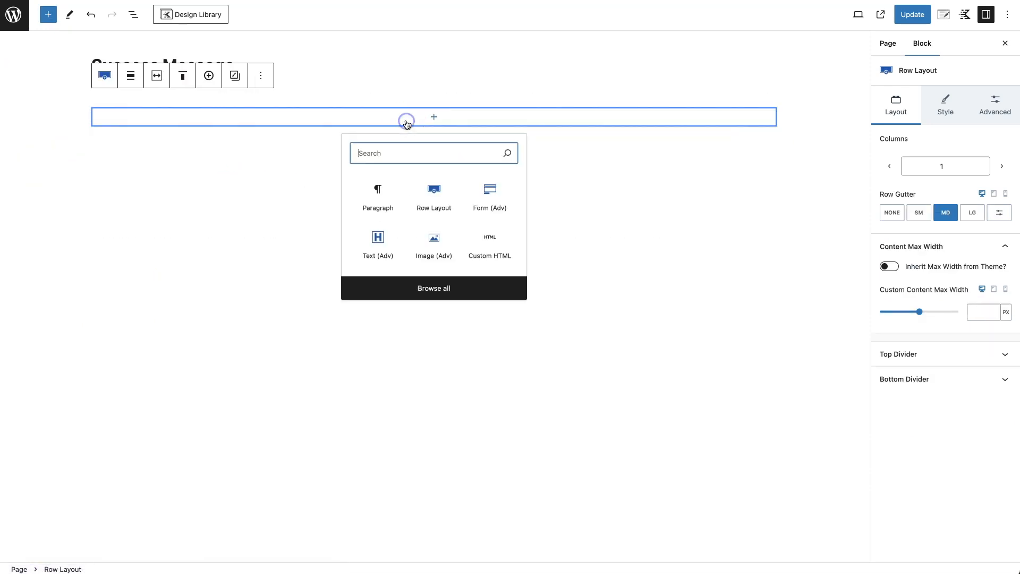
type("html")
left_click(387, 191)
left_click(164, 130)
key("ctrl+v")
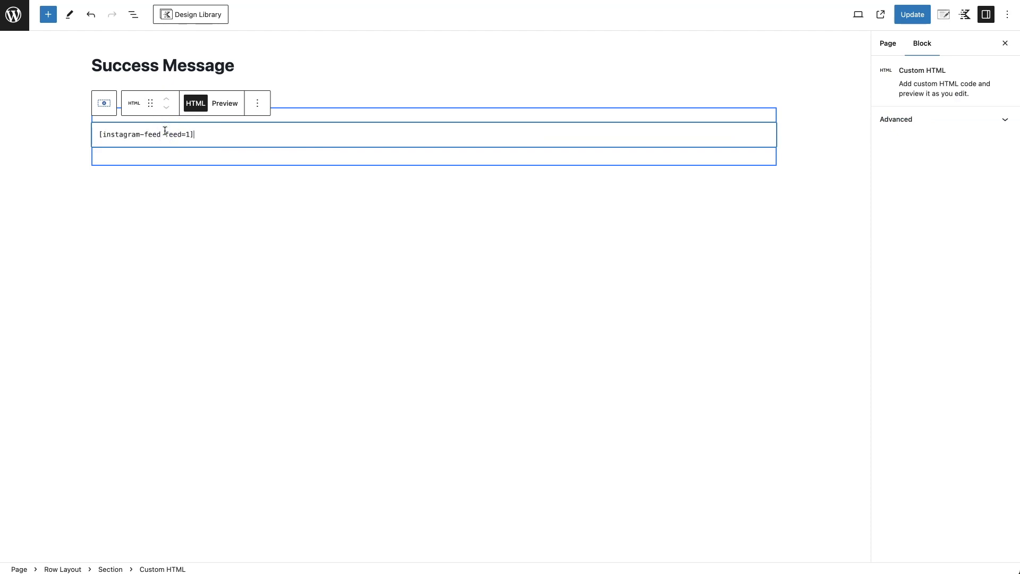
left_click(227, 105)
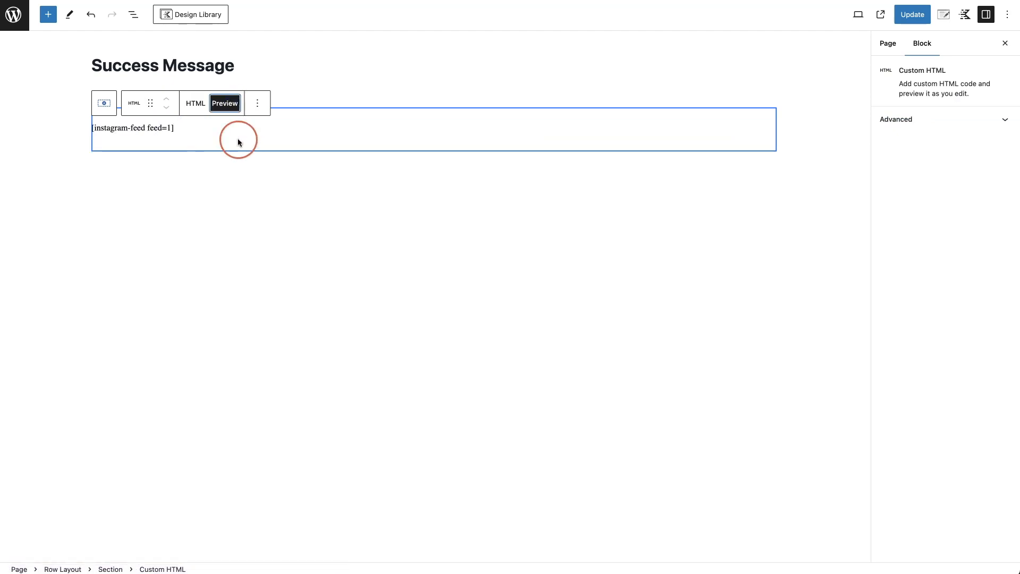
left_click(910, 22)
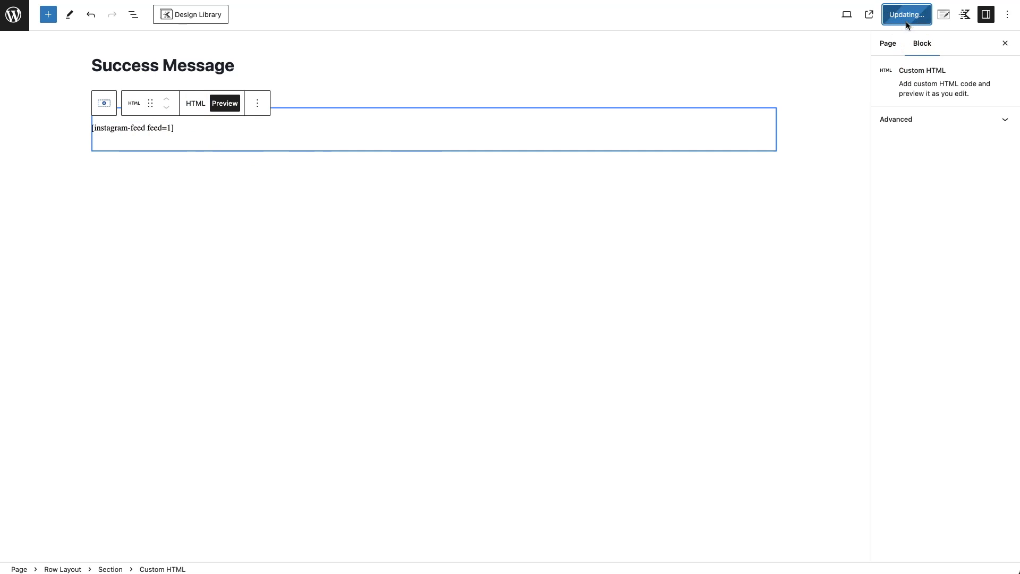
- Open the live Success Message page in a new browser tab from the View Page link
right_click(97, 543)
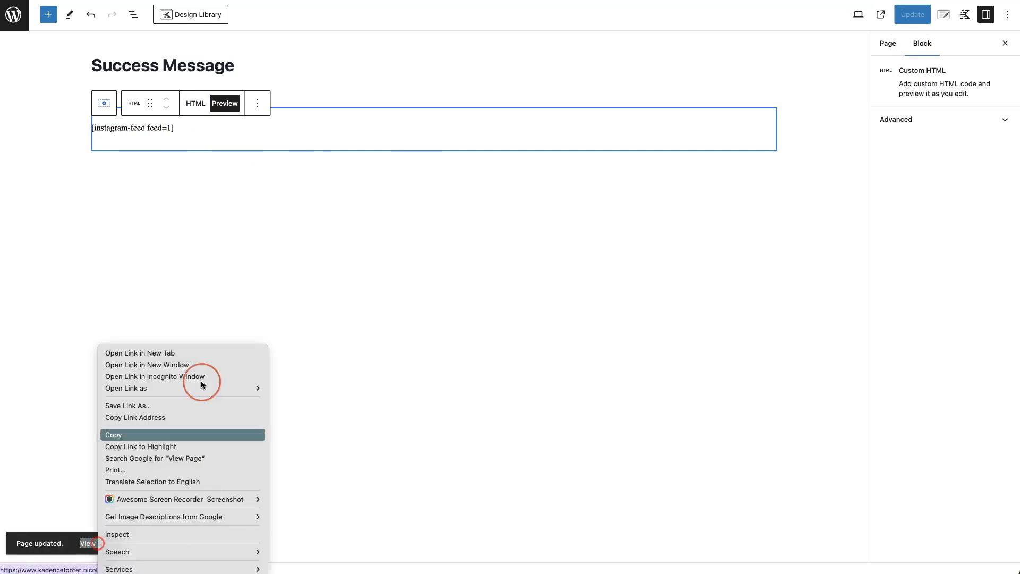
left_click(196, 354)
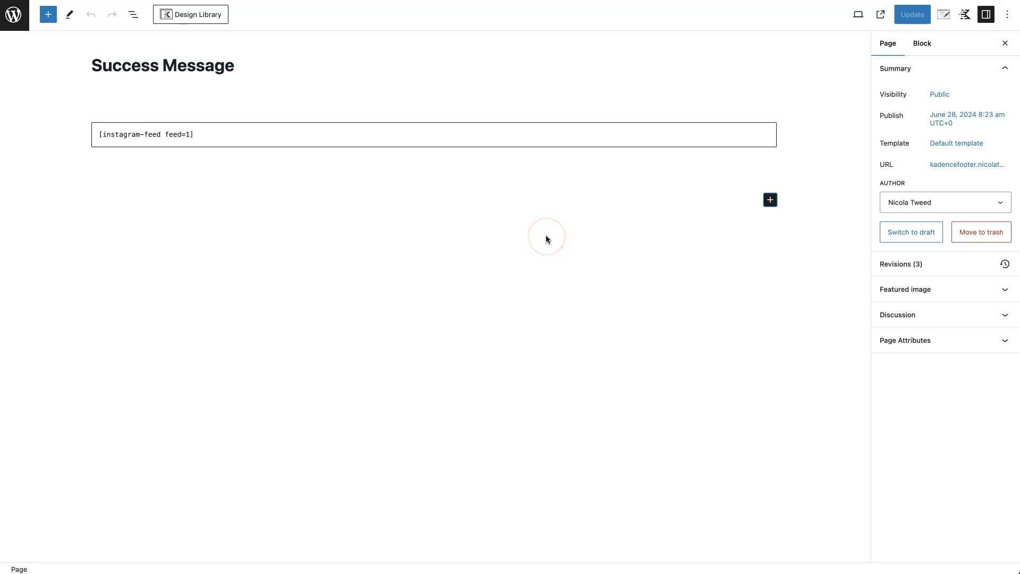
- Add a one-column Row Layout below the shortcode and insert a Kadence Posts block into it
left_click(771, 200)
left_click(853, 270)
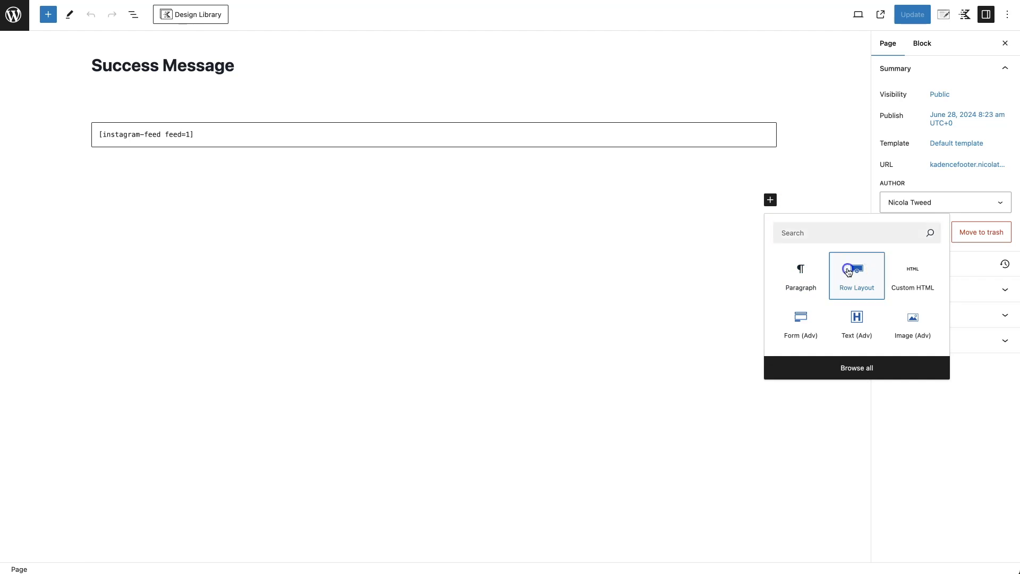
left_click(207, 223)
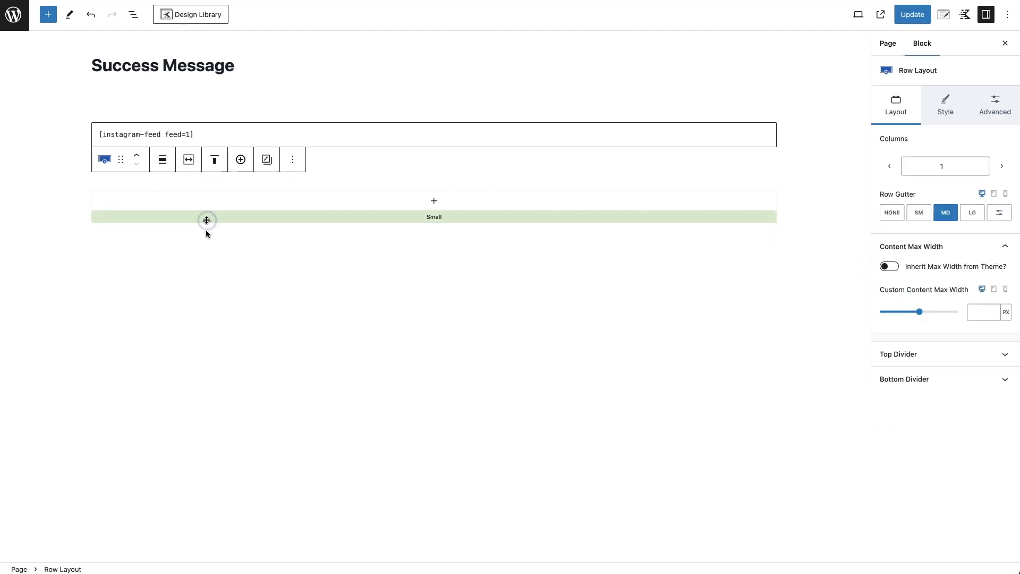
left_click(434, 202)
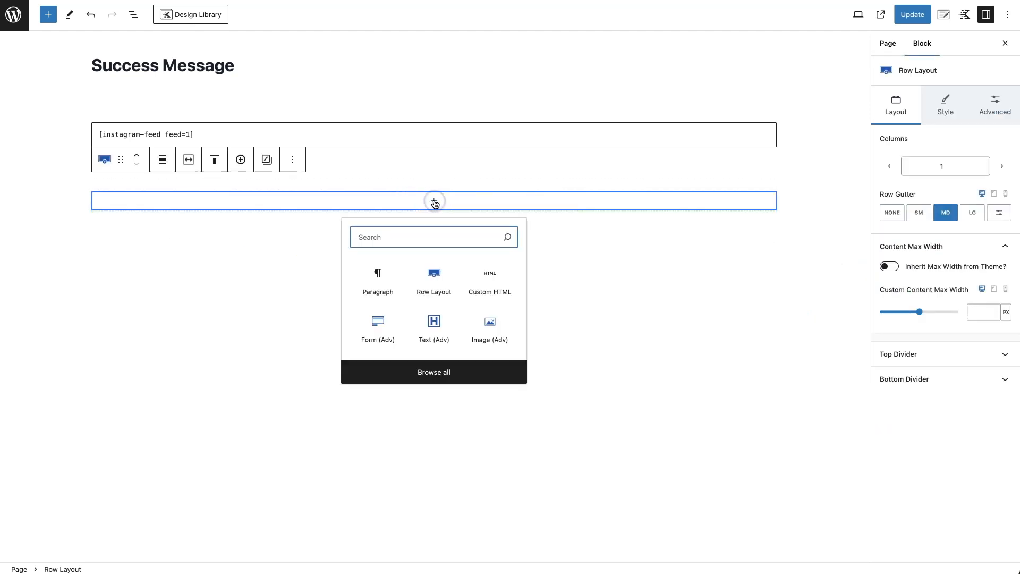
left_click(434, 372)
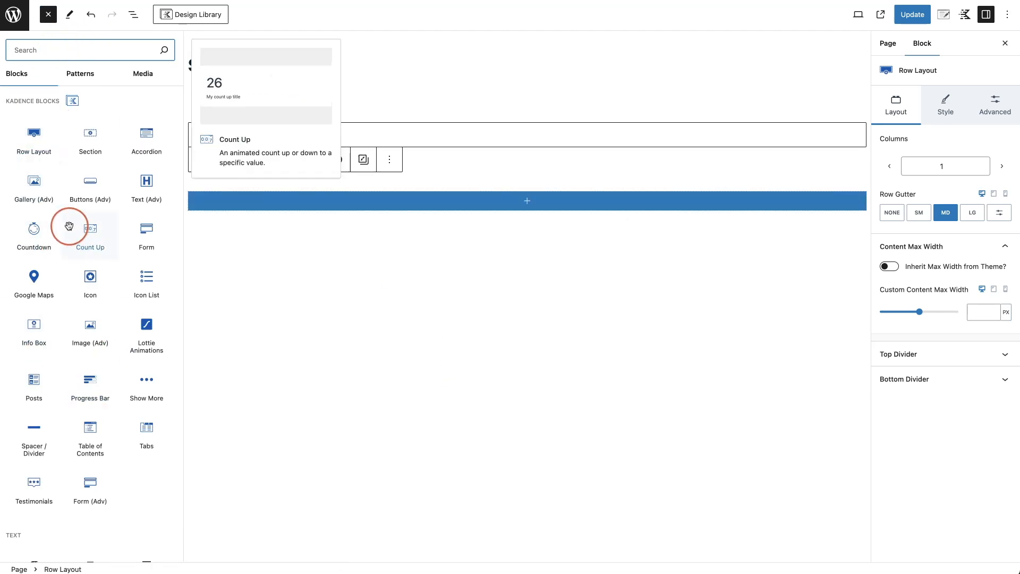
left_click(35, 380)
- Review the Posts block's Layout Settings and Advanced settings
scroll(654, 317, "down", 3)
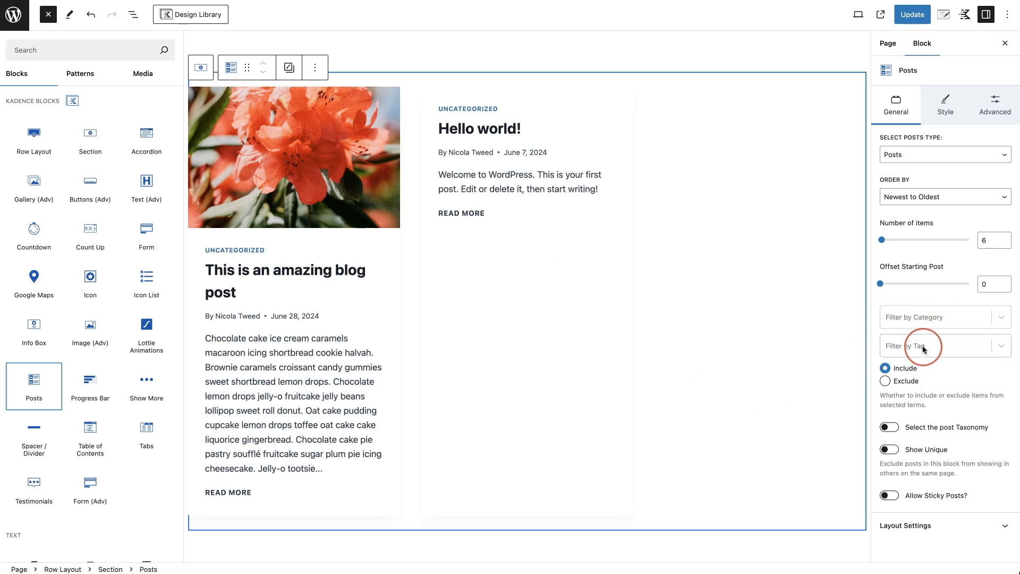
left_click(944, 523)
scroll(914, 425, "down", 2)
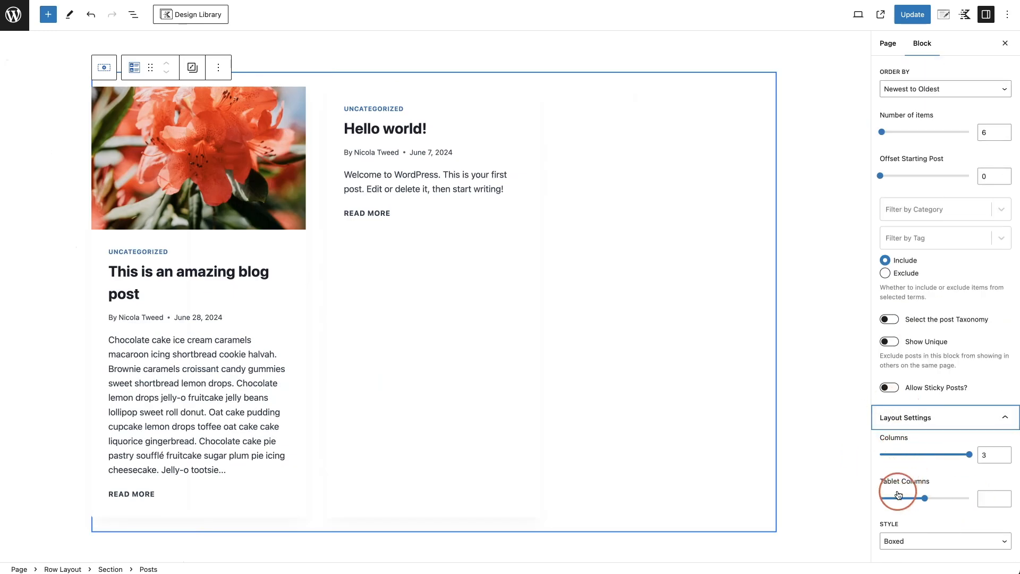
scroll(946, 478, "up", 6)
left_click(988, 106)
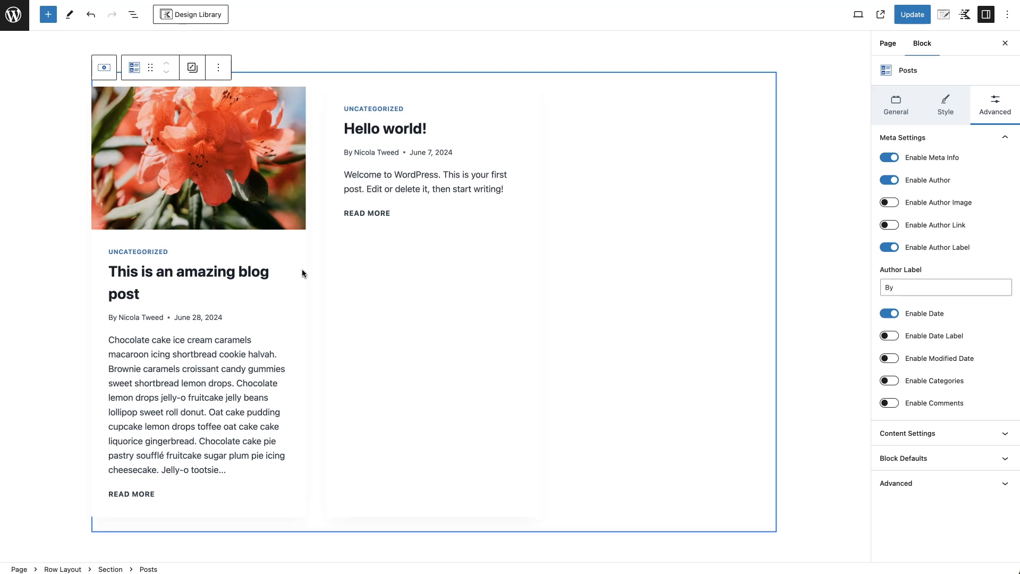
scroll(514, 177, "up", 3)
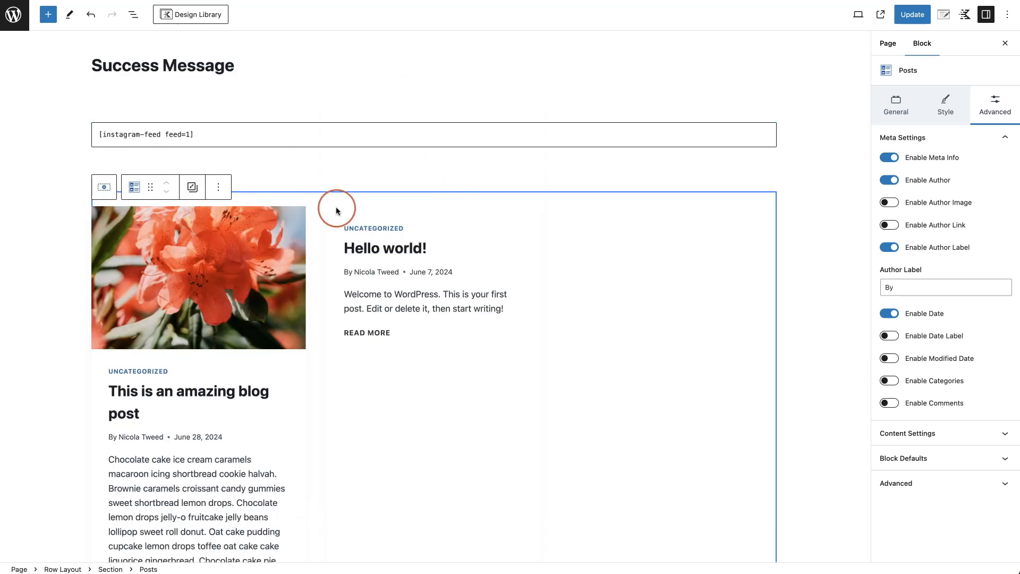
scroll(336, 210, "down", 2)
scroll(464, 333, "down", 5)
- Add a one-column Row Layout below the posts and insert a Gallery (Adv) block into it
left_click(609, 345)
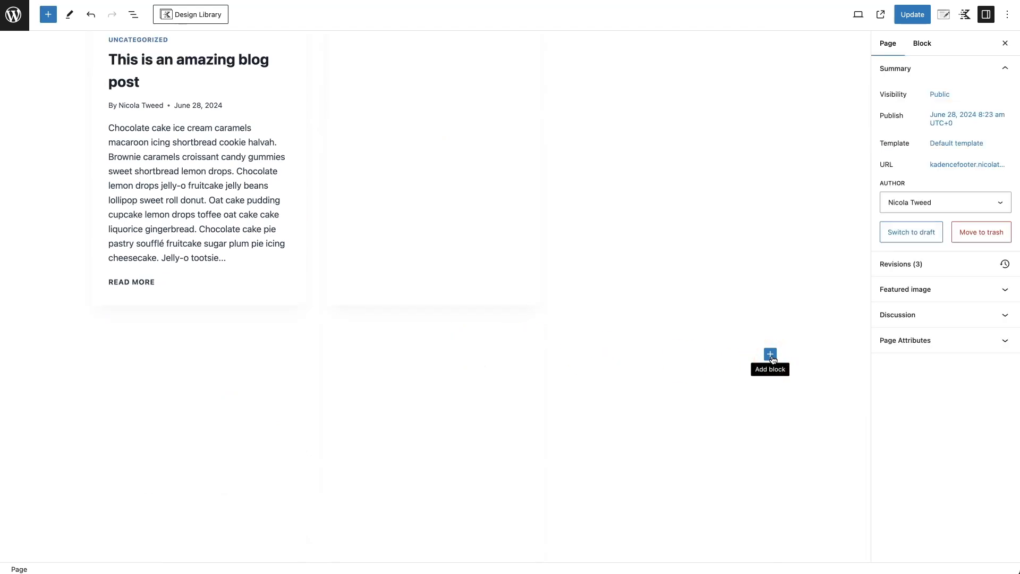
left_click(771, 354)
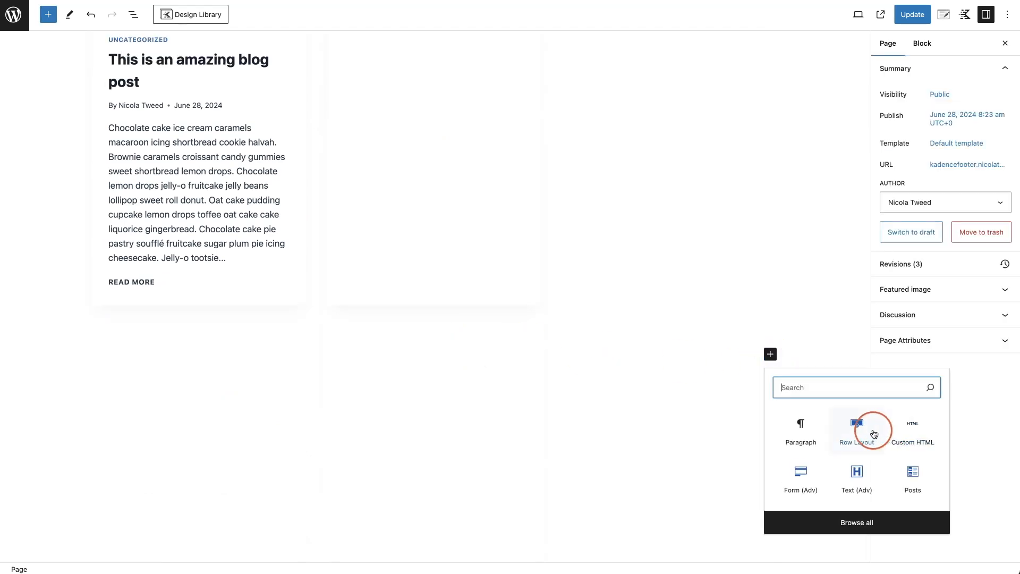
left_click(882, 426)
left_click(197, 379)
left_click(432, 358)
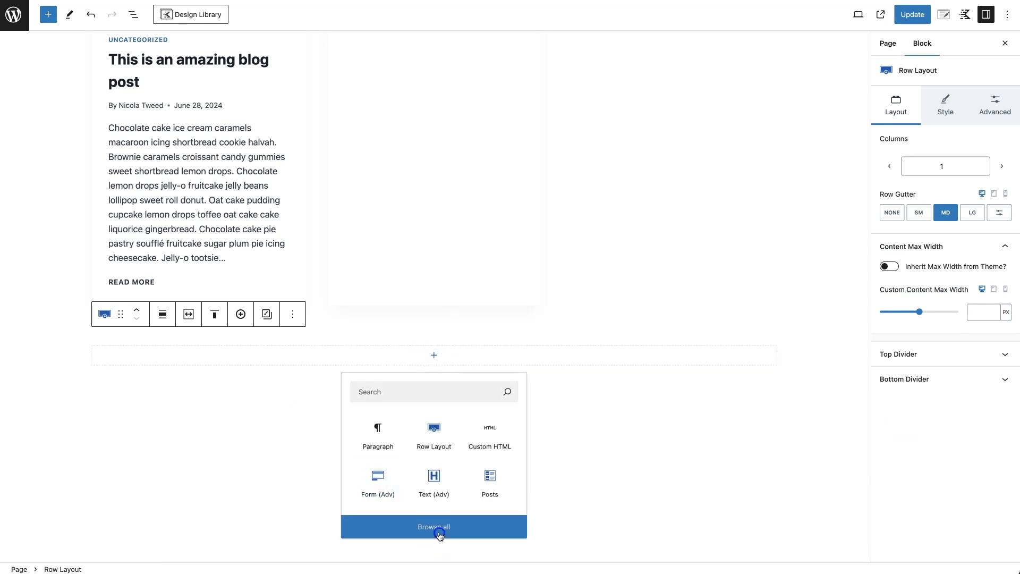
left_click(439, 533)
left_click(34, 180)
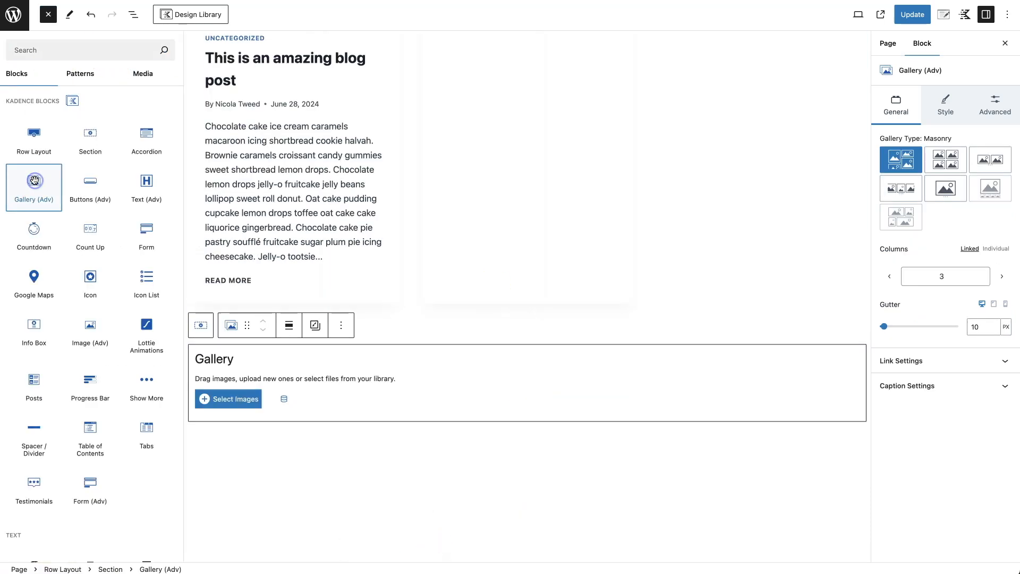
left_click(237, 403)
- Create and insert a gallery of the shopping-bag and flower photos from the media library
left_click(143, 399)
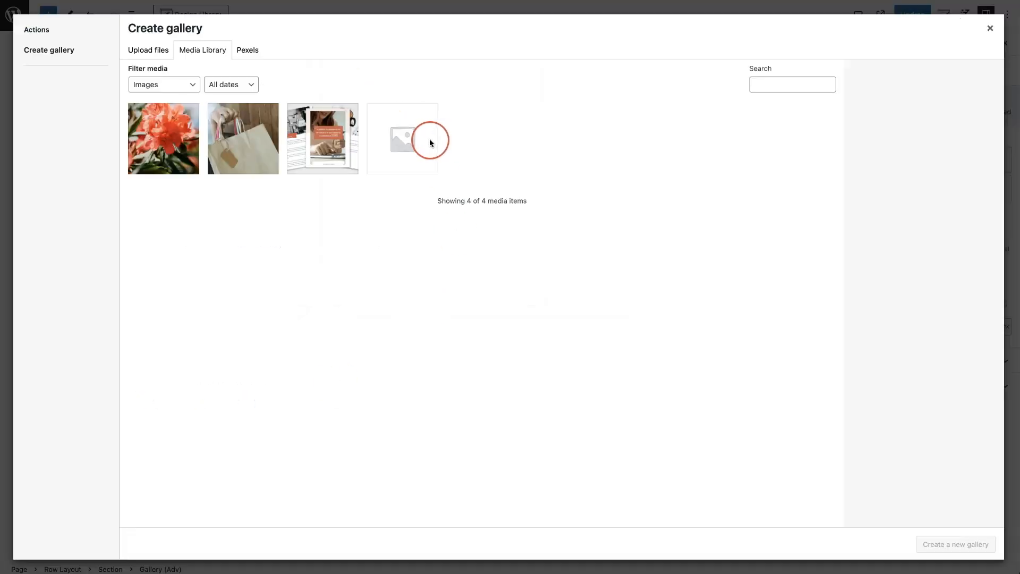
left_click(348, 213)
left_click(345, 218)
left_click(258, 150)
left_click(173, 149)
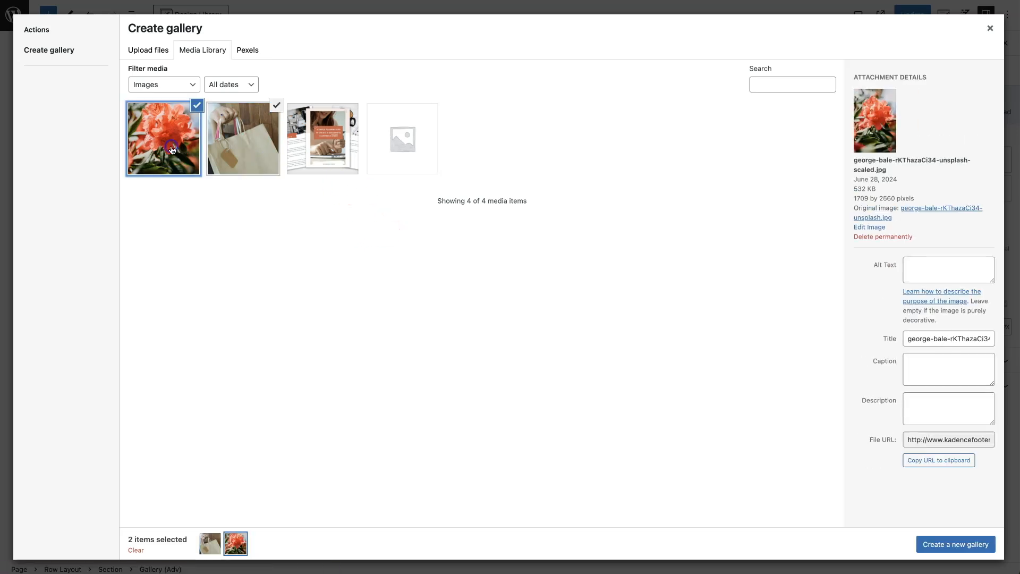
left_click(965, 544)
left_click(952, 550)
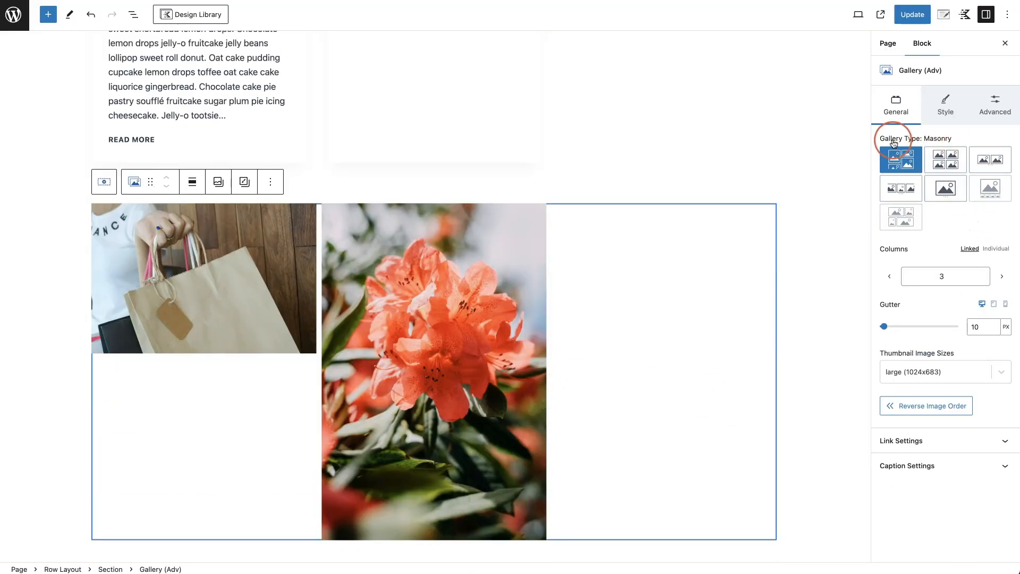
- Try the Grid, Carousel and Fluid Carousel gallery types, then settle on Slider
left_click(951, 165)
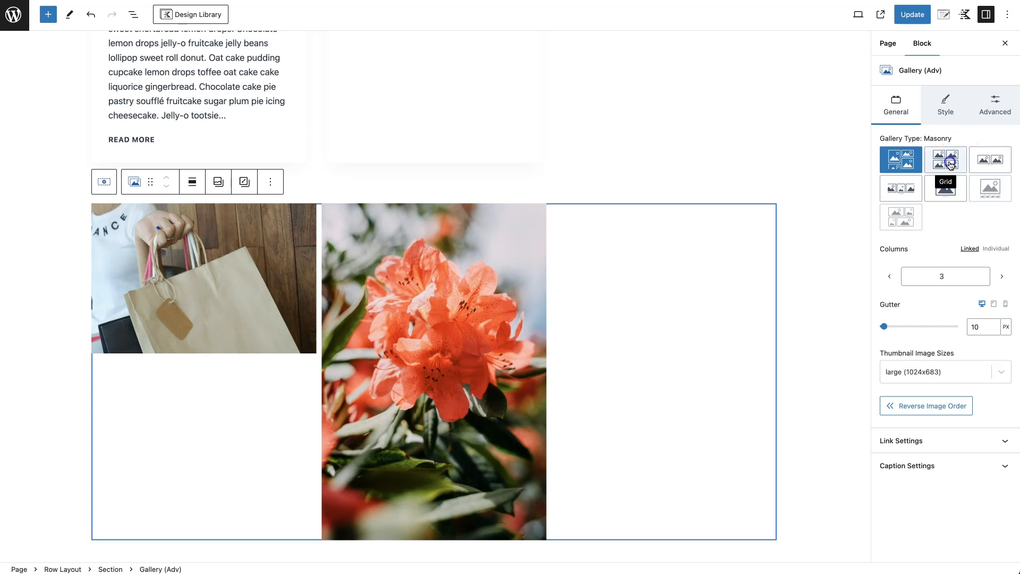
left_click(988, 159)
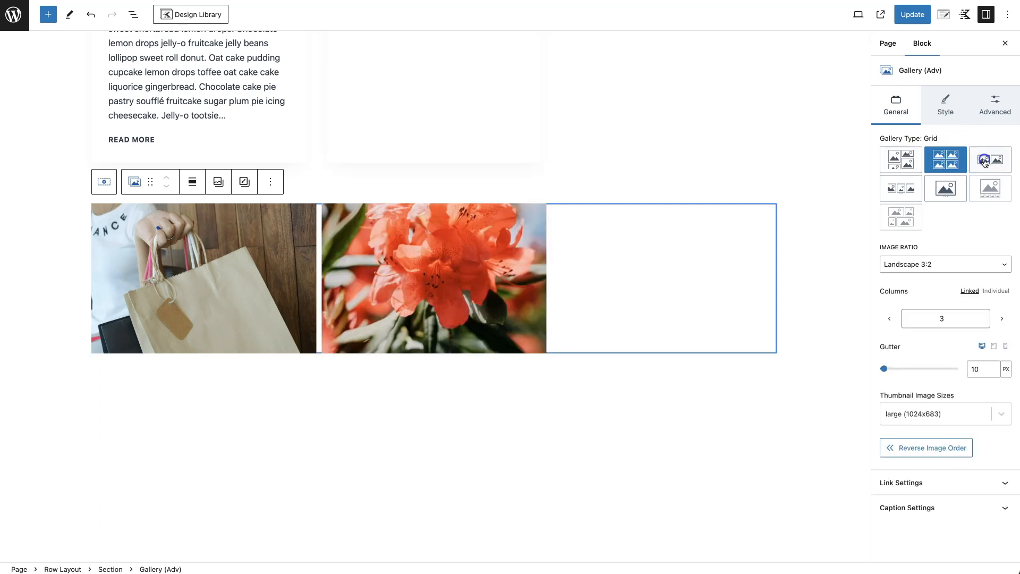
left_click(916, 189)
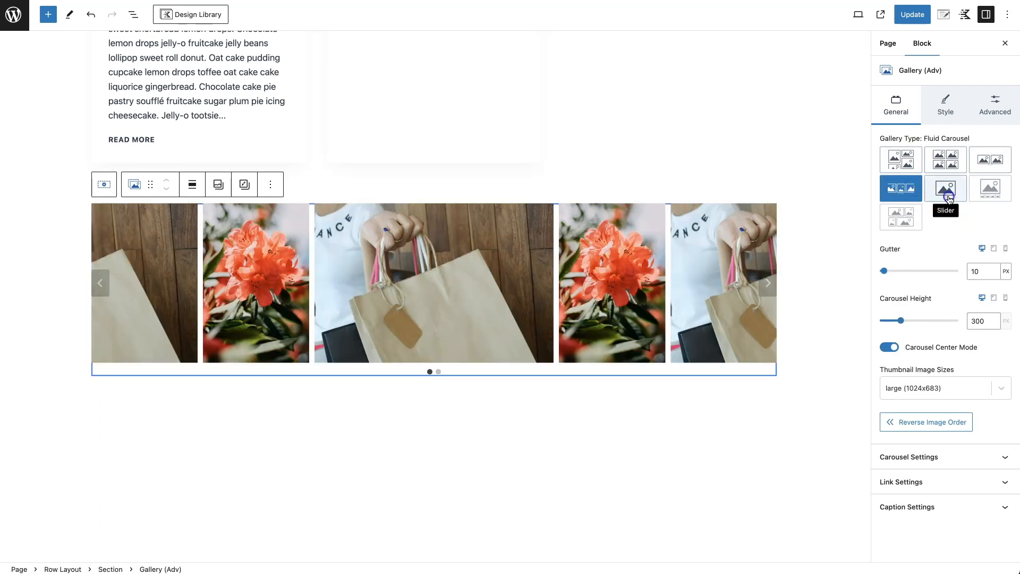
left_click(948, 196)
scroll(805, 228, "down", 5)
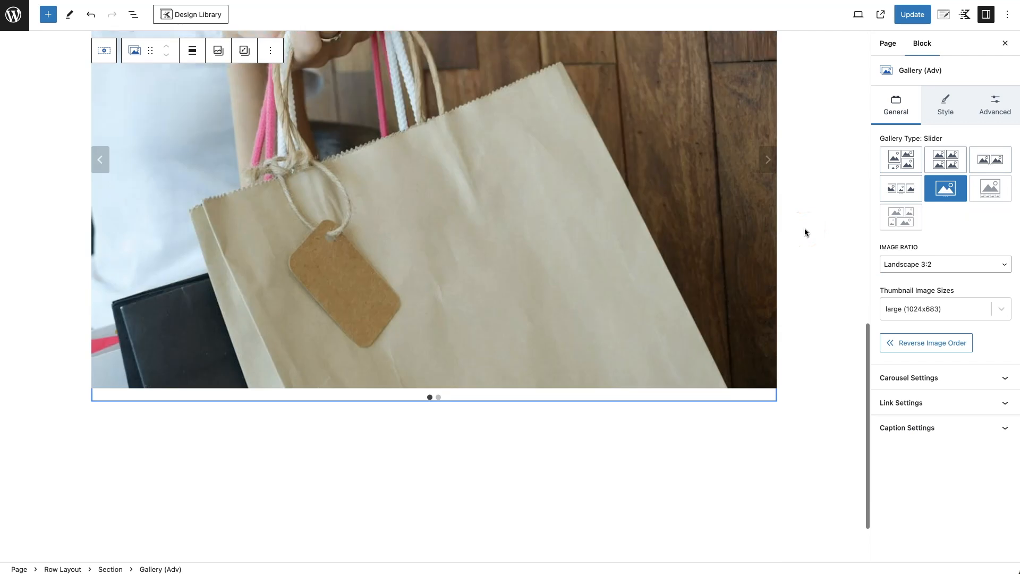
scroll(808, 225, "up", 1)
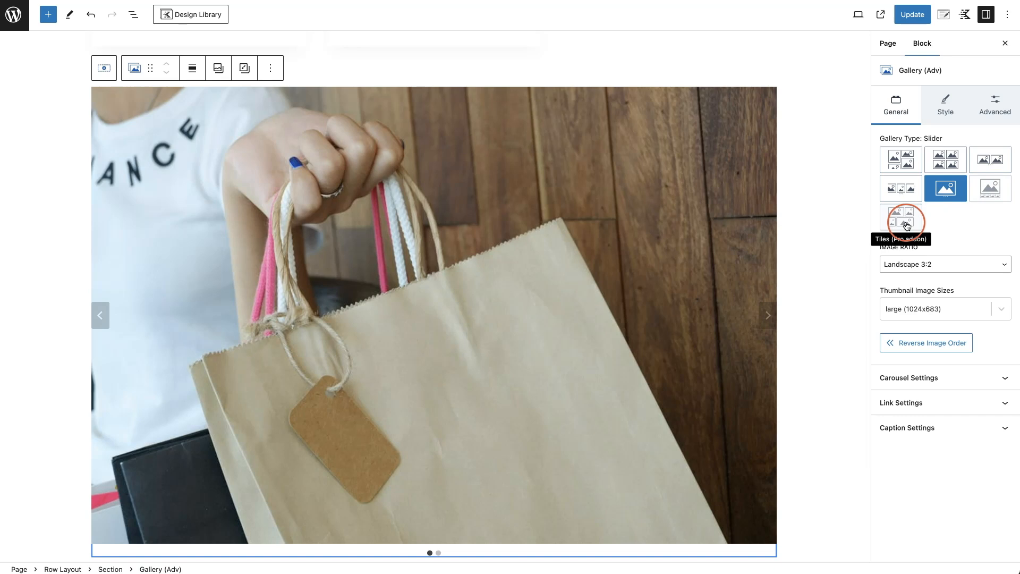
scroll(574, 225, "up", 12)
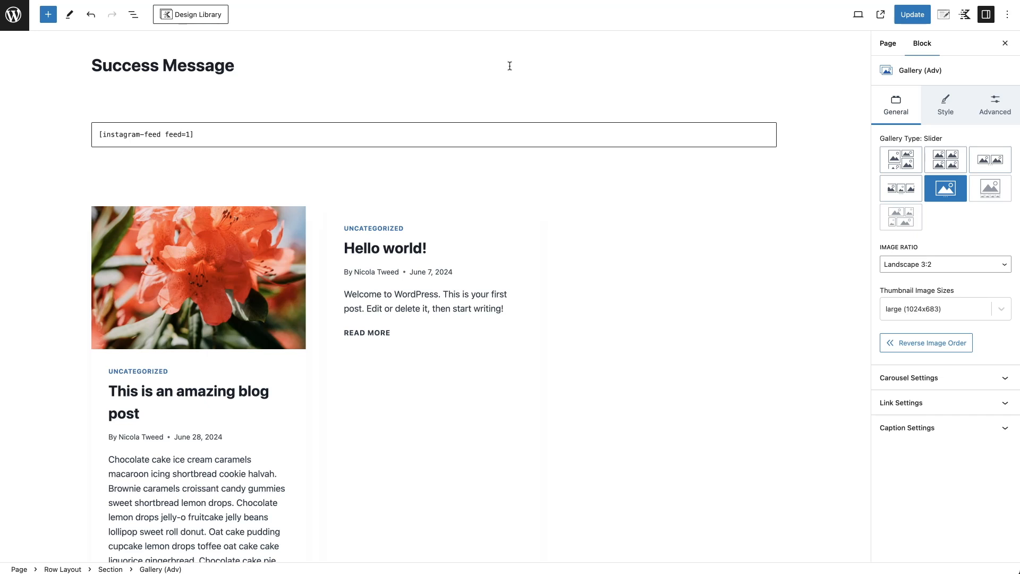
- Save the Success Message page and open the Contact page for editing
left_click(914, 21)
left_click(14, 13)
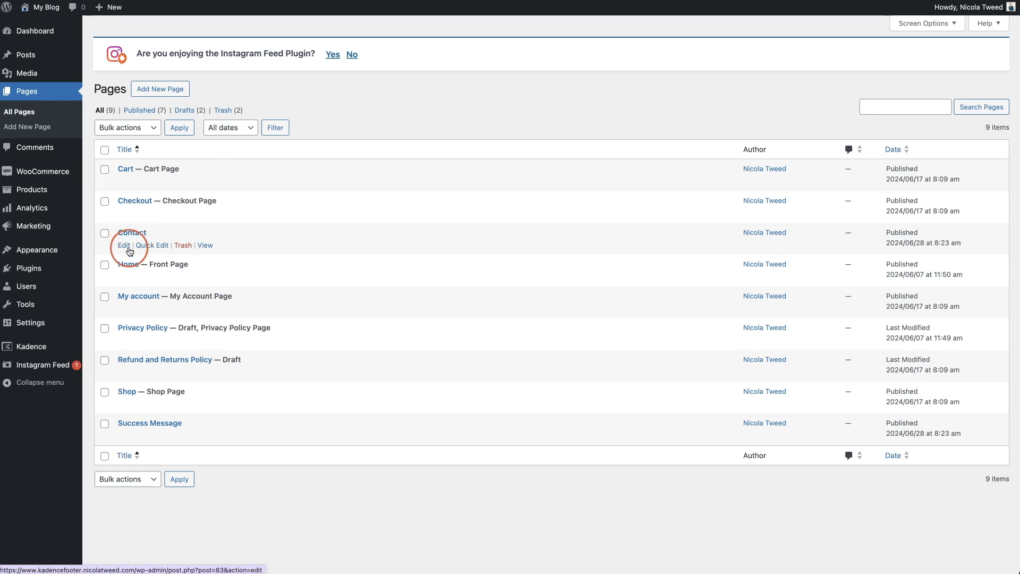
left_click(125, 246)
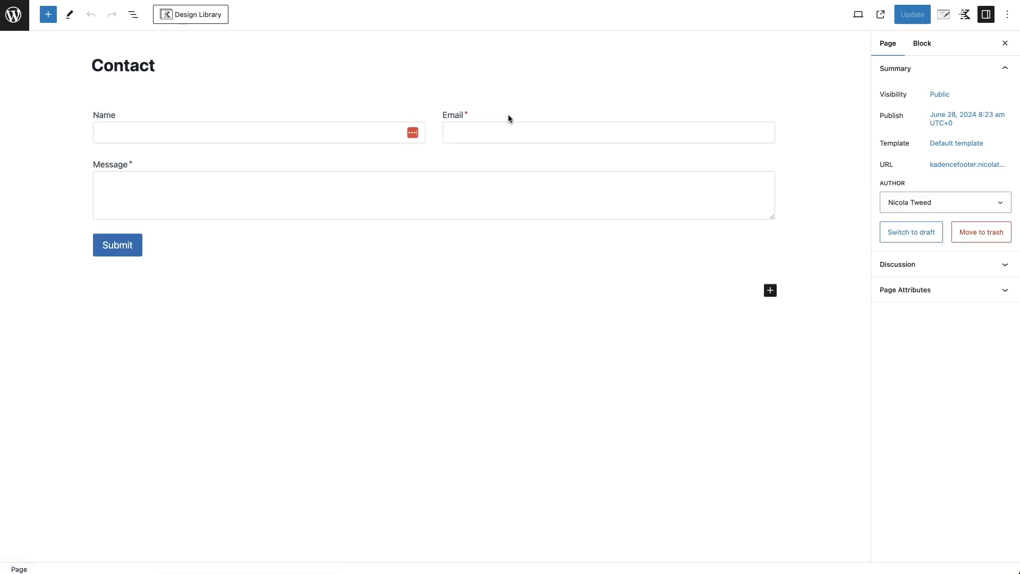
- Set the contact form's Redirect to target to the Success Message page and save the Contact page
left_click(407, 118)
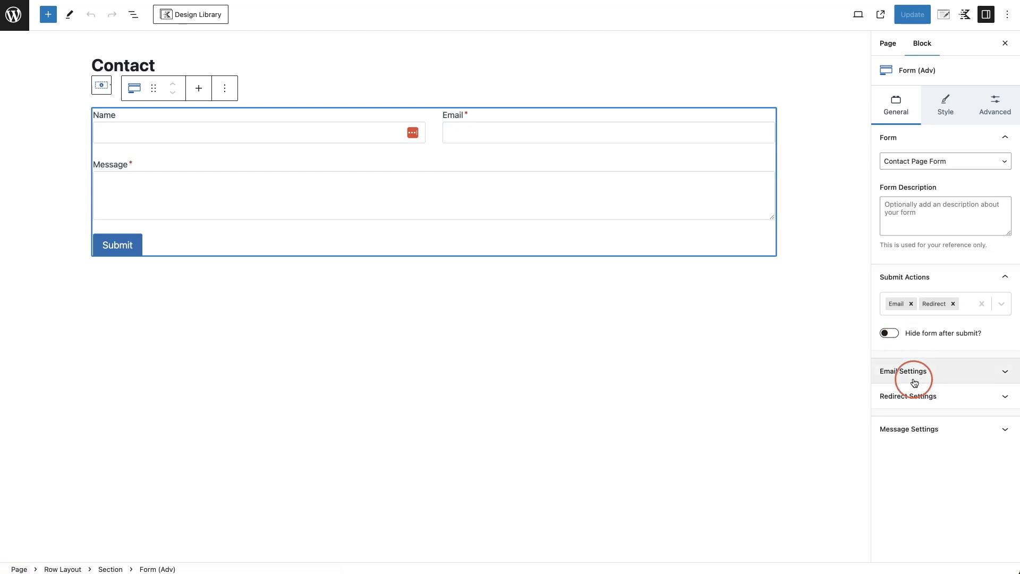
left_click(941, 398)
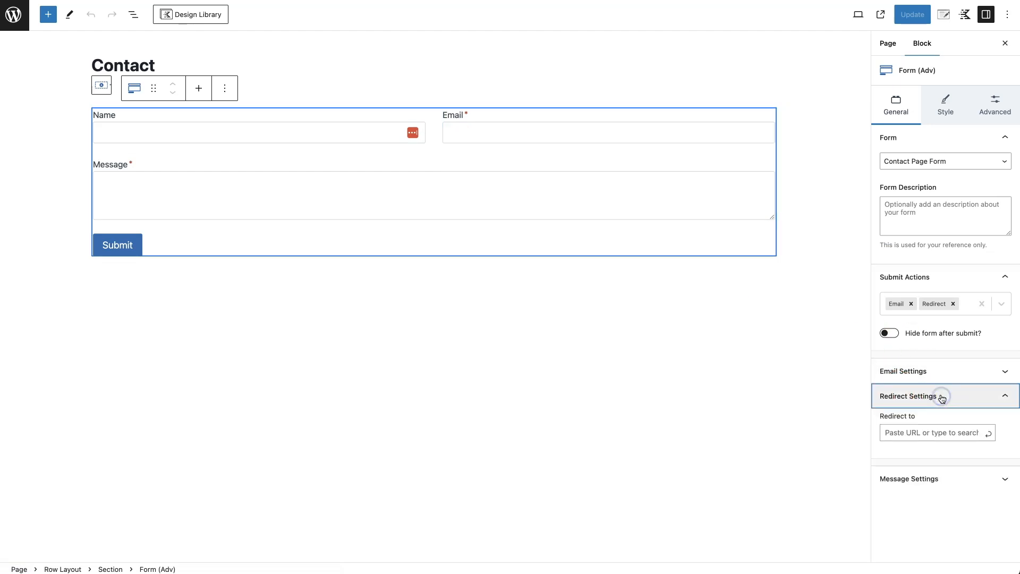
left_click(949, 432)
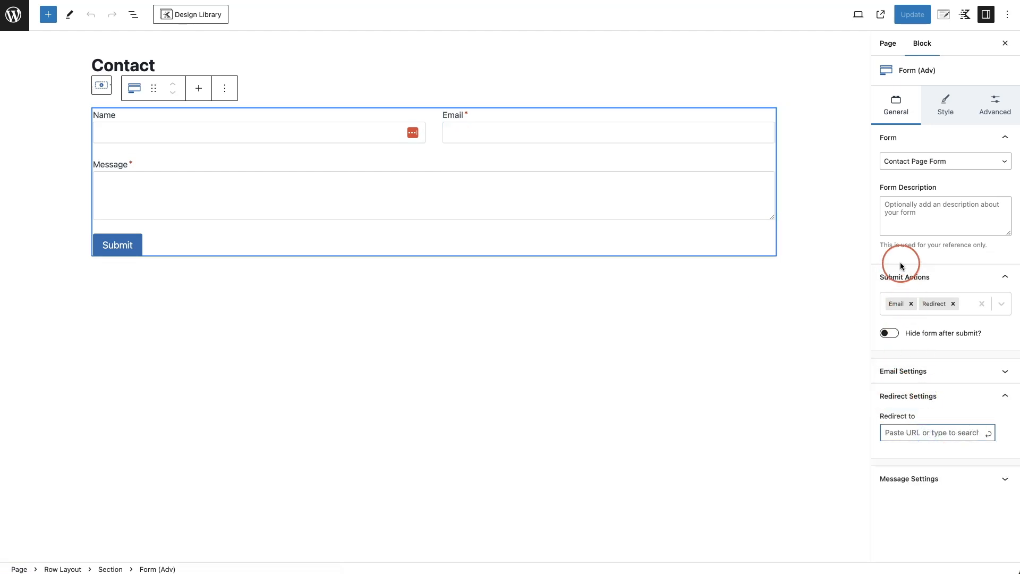
type("success")
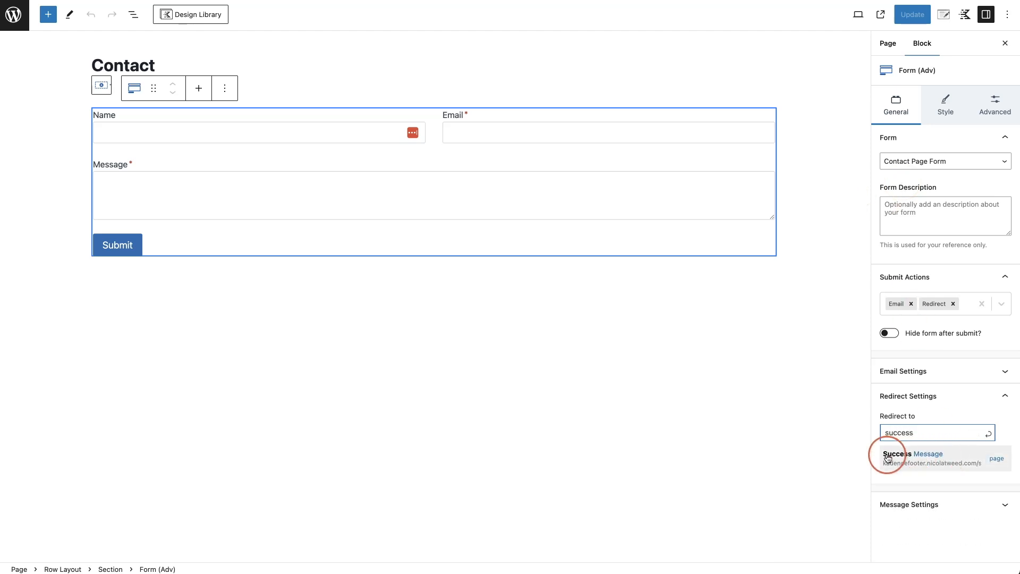
left_click(945, 464)
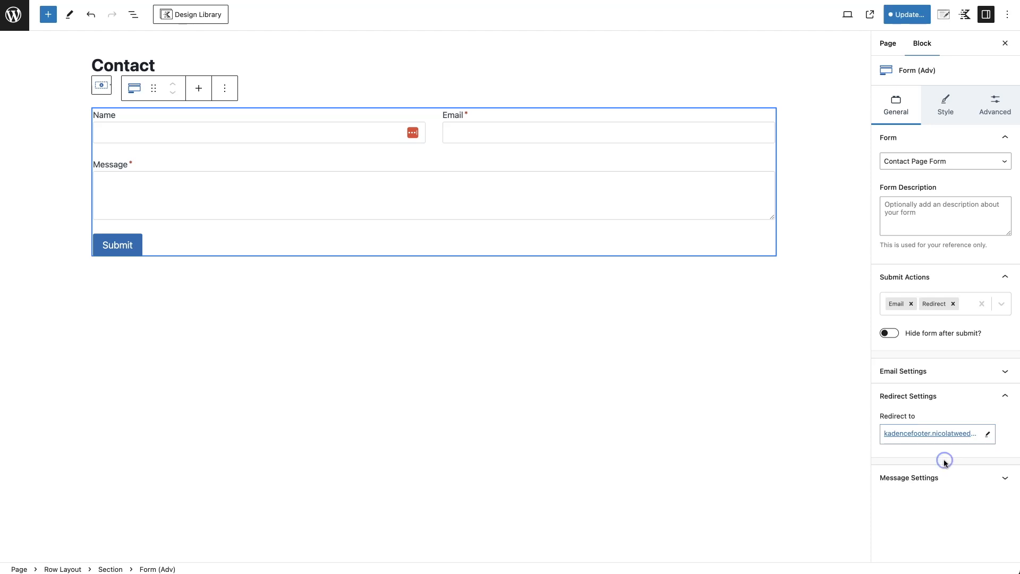
left_click(902, 18)
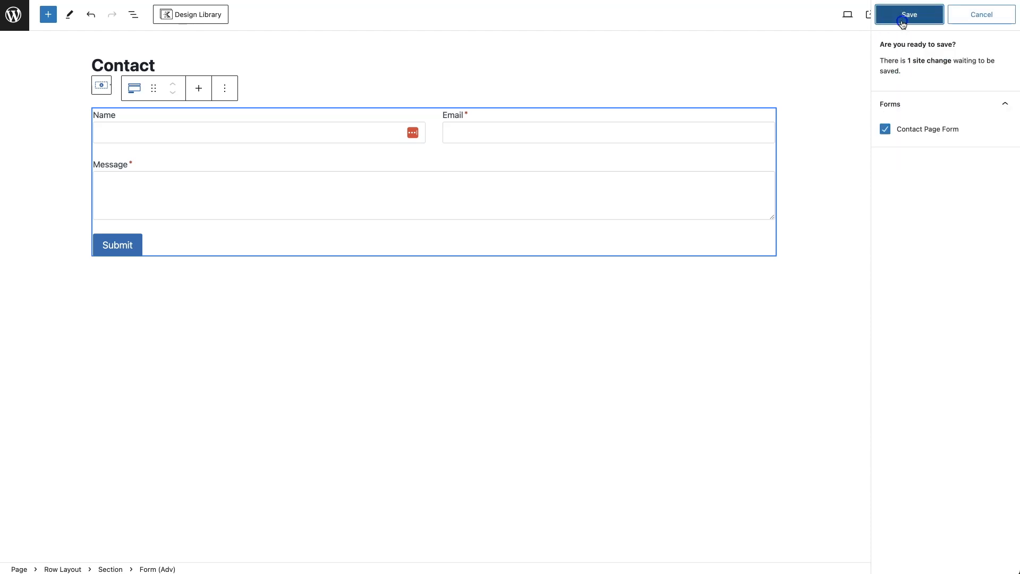
left_click(901, 20)
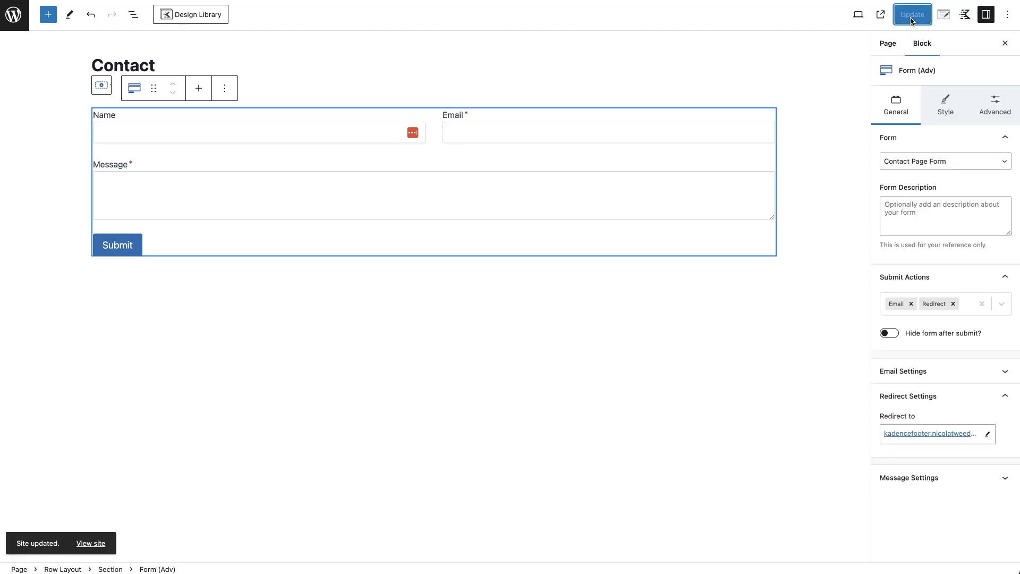
- Open the live Contact page on the site
right_click(87, 544)
left_click(389, 477)
left_click(880, 15)
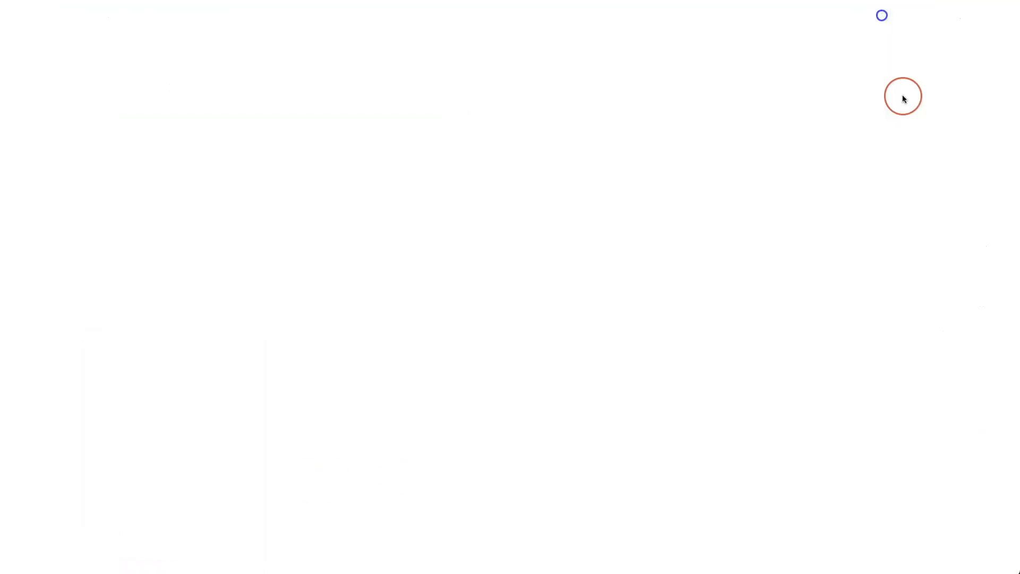
- Fill the contact form with a test name, e-mail address and the message 'sdhjsdf'
left_click(260, 140)
type("Nicola")
key("Tab")
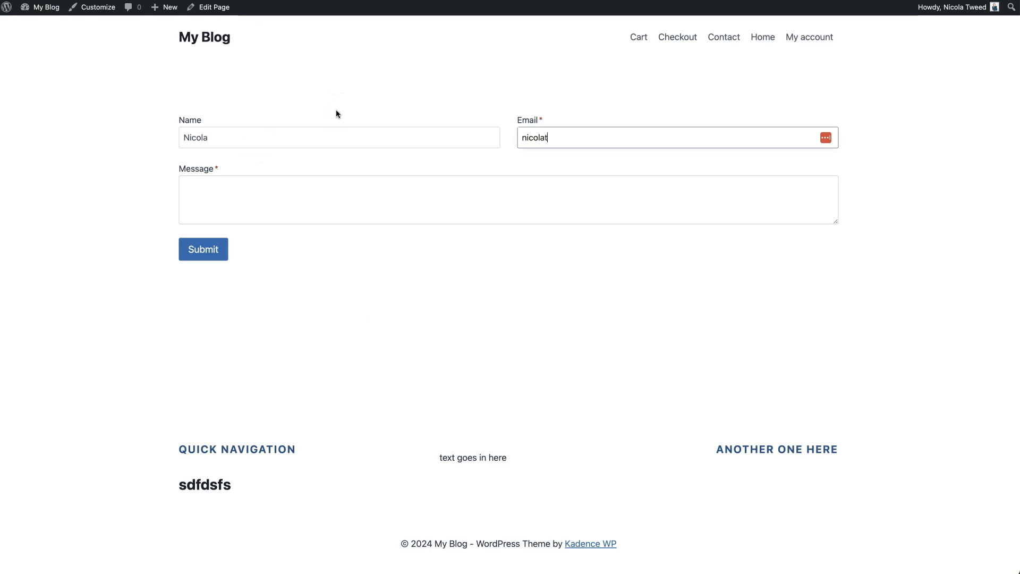
key("Tab")
type("sdhjsdf")
- Submit the form and check the redirected Success Message page with the Instagram feed and posts
left_click(202, 259)
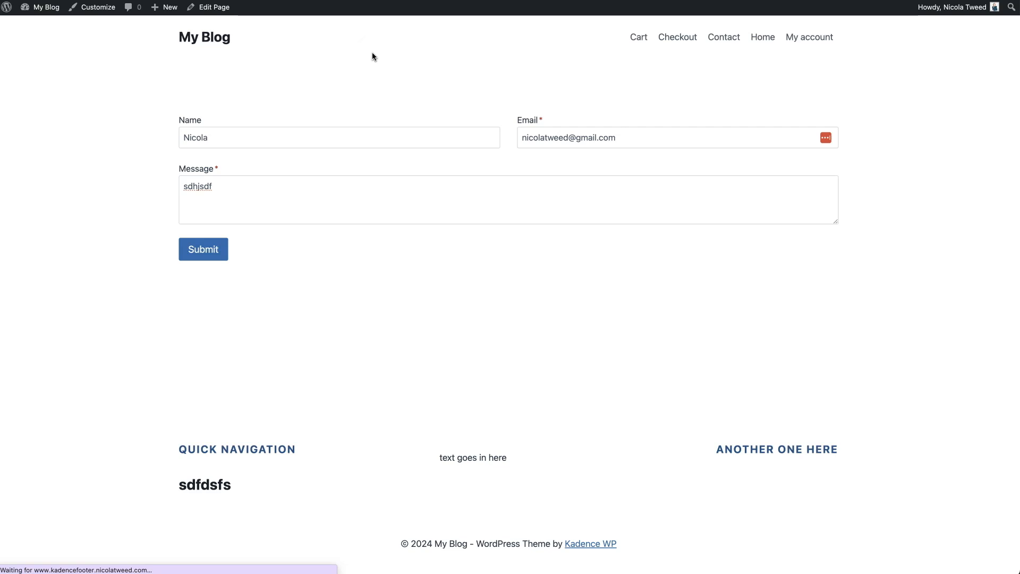
left_click(735, 279)
scroll(735, 279, "down", 15)
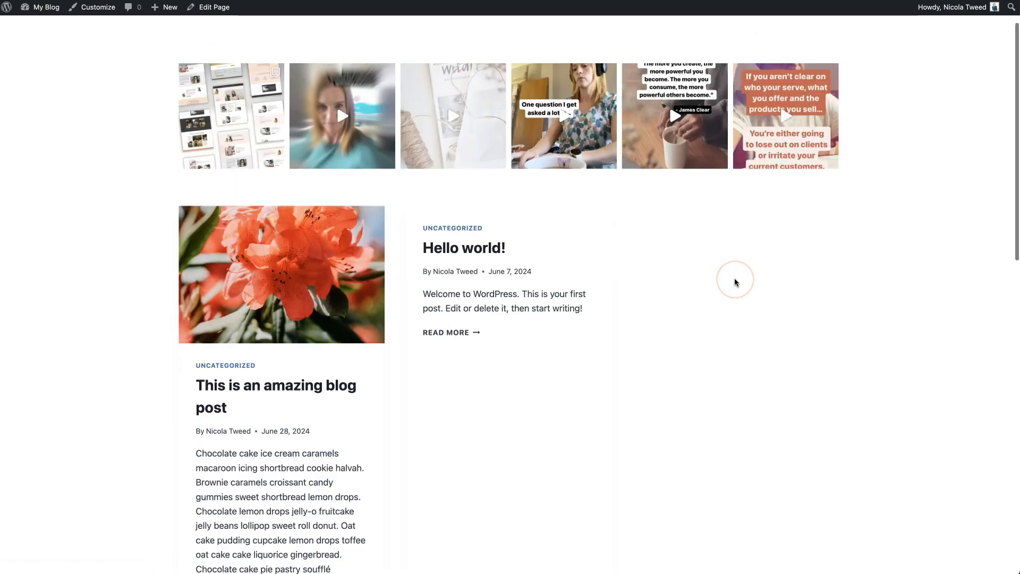
scroll(735, 279, "up", 14)
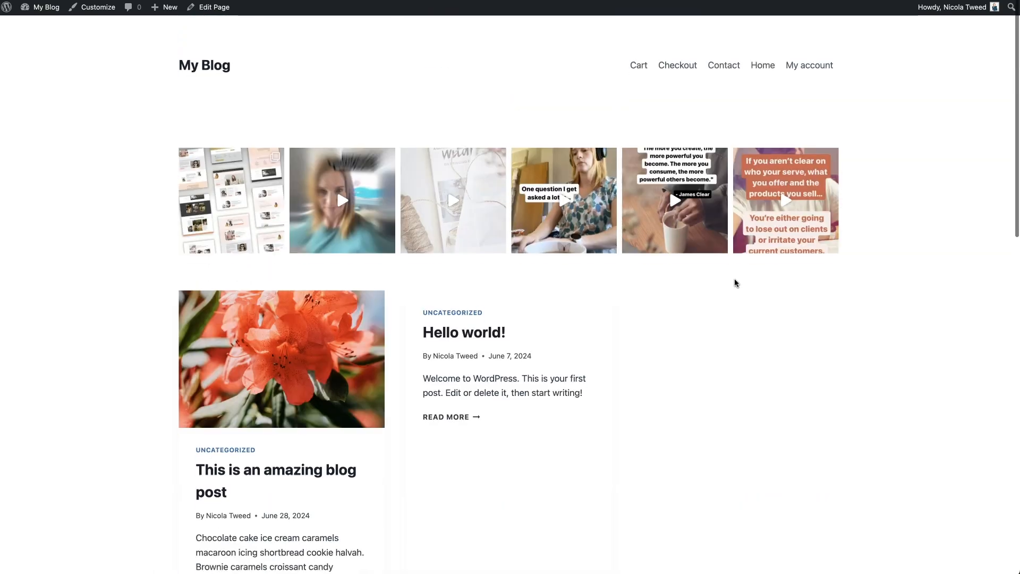